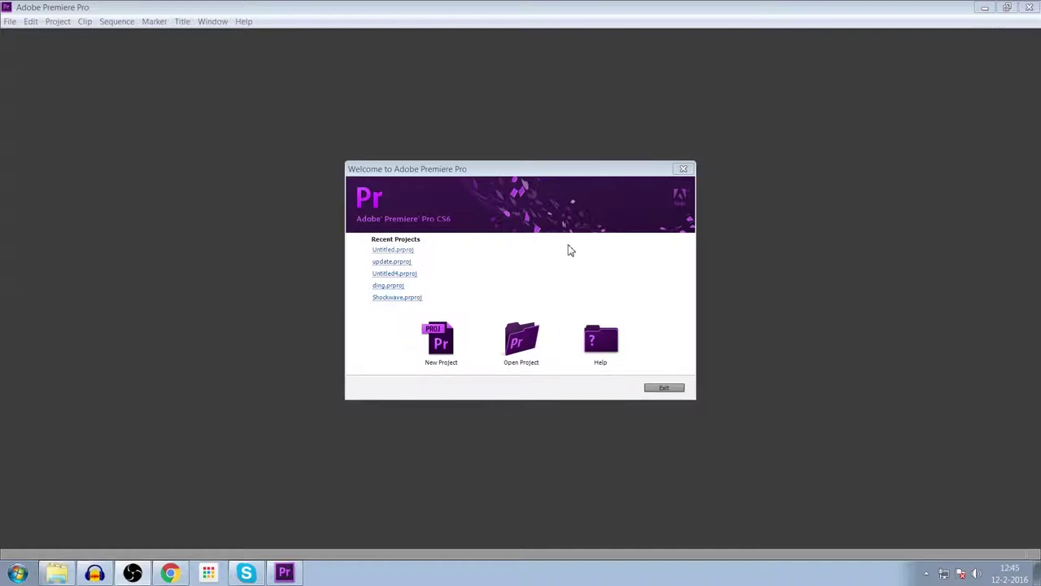
# - Create a new Untitled project in the promo shockwave folder
pyautogui.click(436, 357)
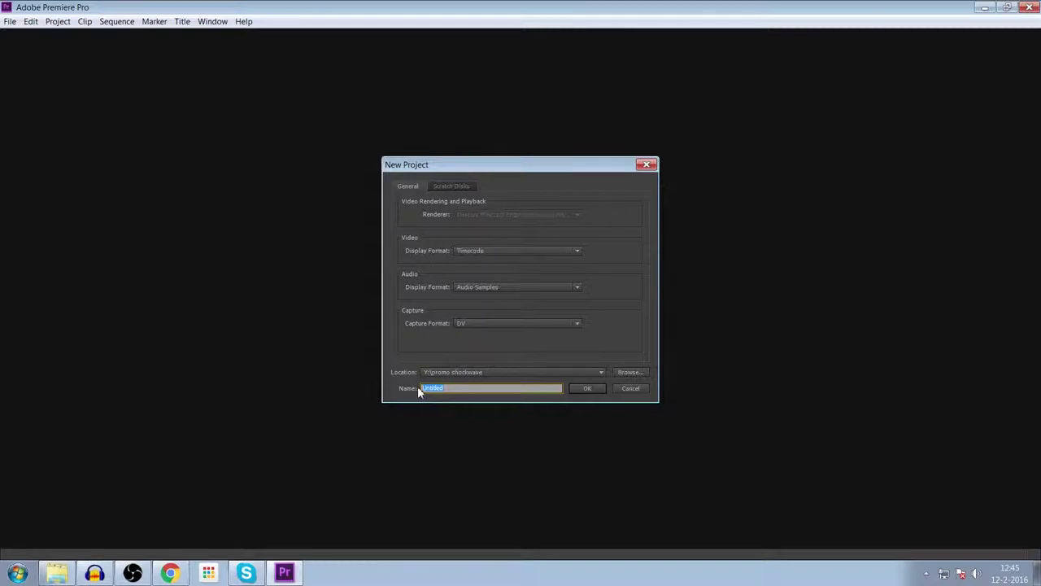
pyautogui.click(587, 389)
pyautogui.click(565, 296)
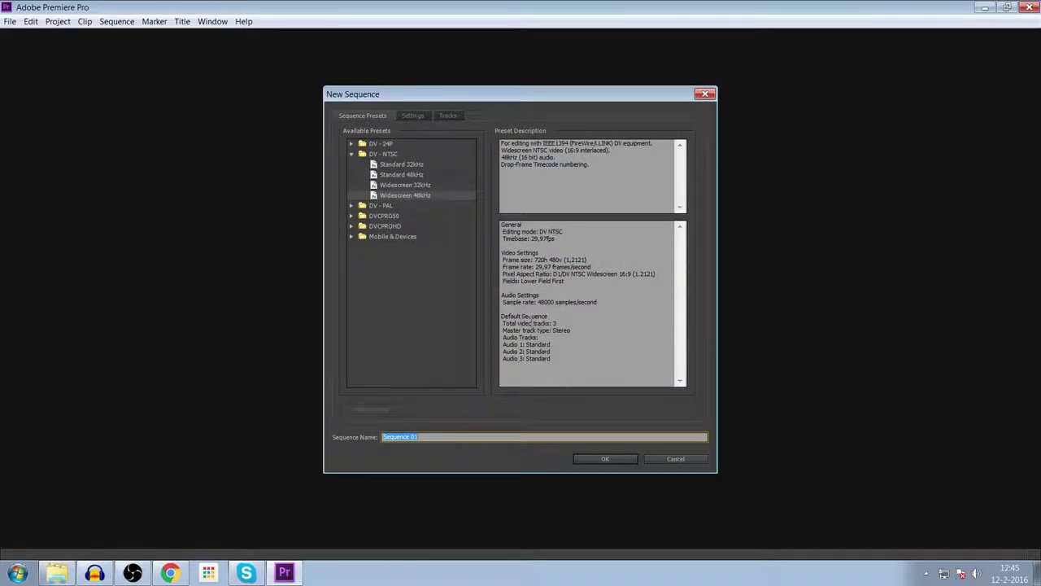
# - Create Sequence 01 with the DV-NTSC Widescreen 48kHz preset
pyautogui.click(461, 365)
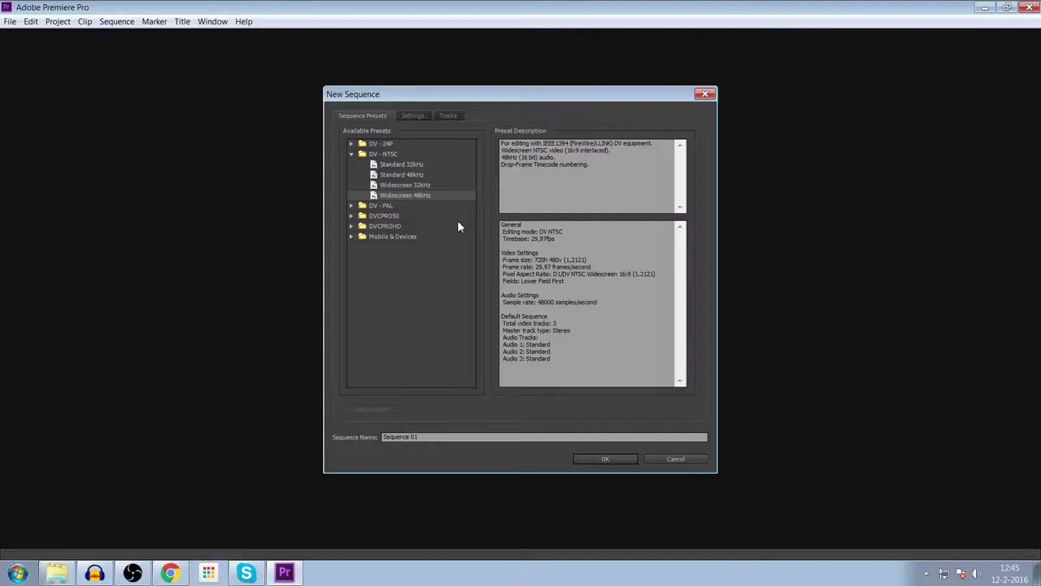
pyautogui.click(352, 206)
pyautogui.click(351, 206)
pyautogui.click(351, 206)
pyautogui.click(351, 206)
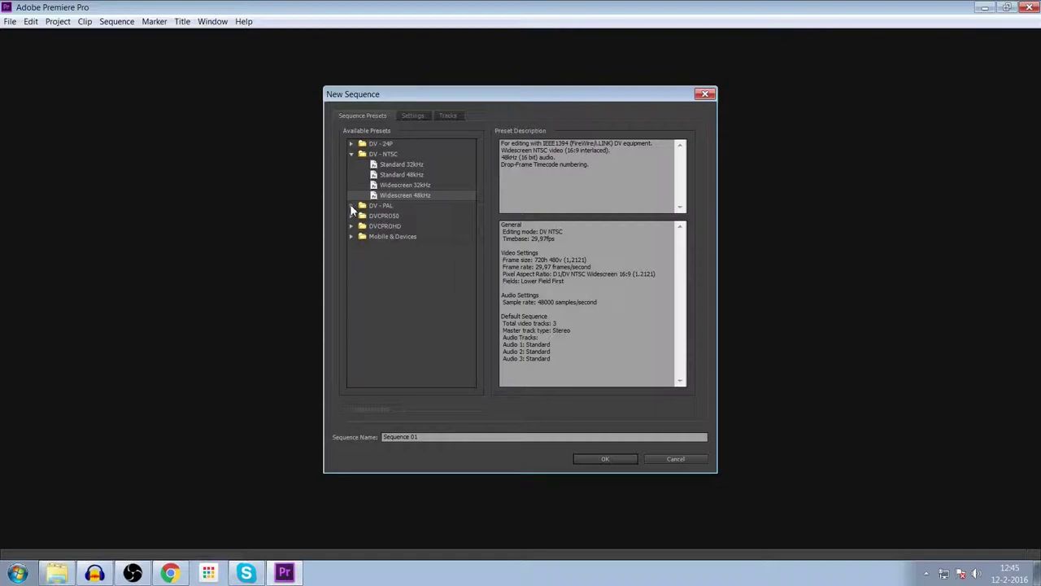
pyautogui.click(510, 439)
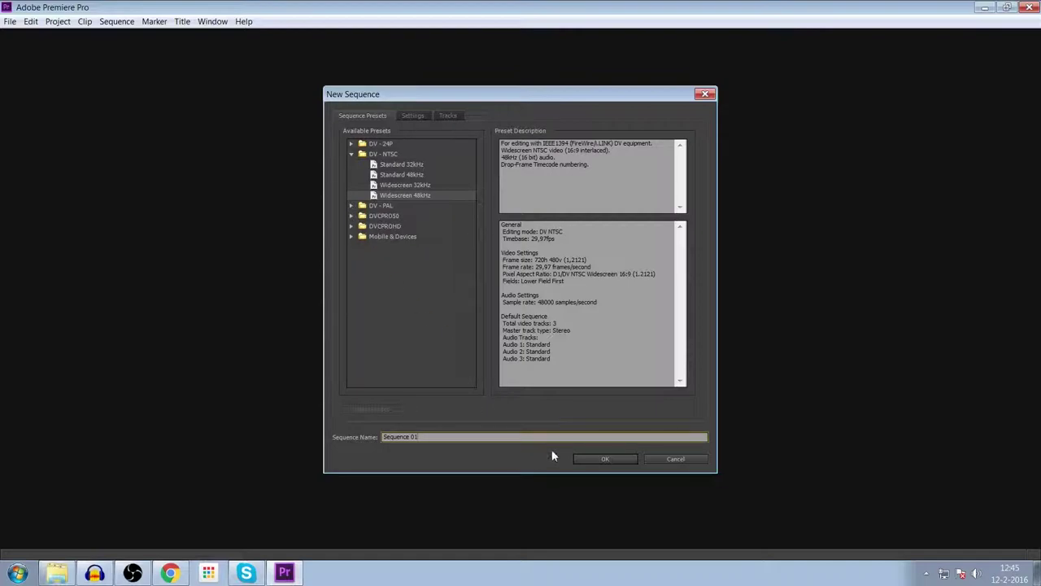
pyautogui.click(600, 459)
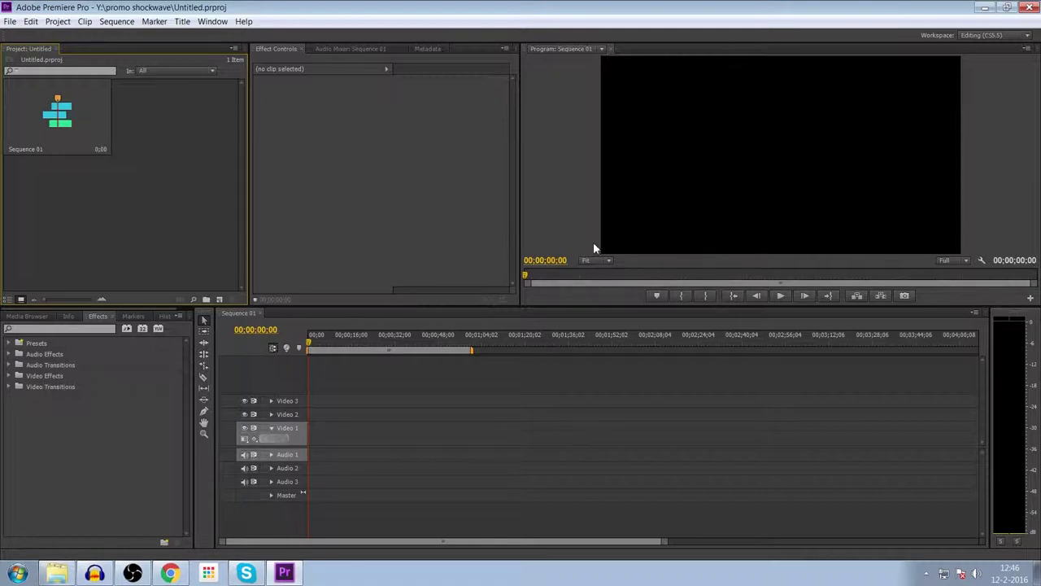
pyautogui.moveTo(521, 188); pyautogui.dragTo(512, 188)
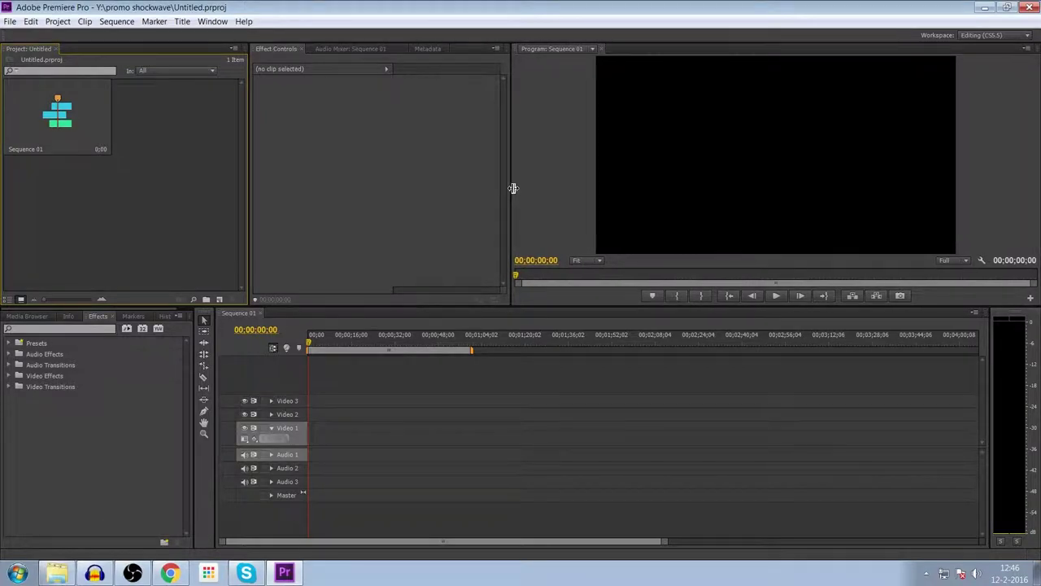
pyautogui.click(514, 48)
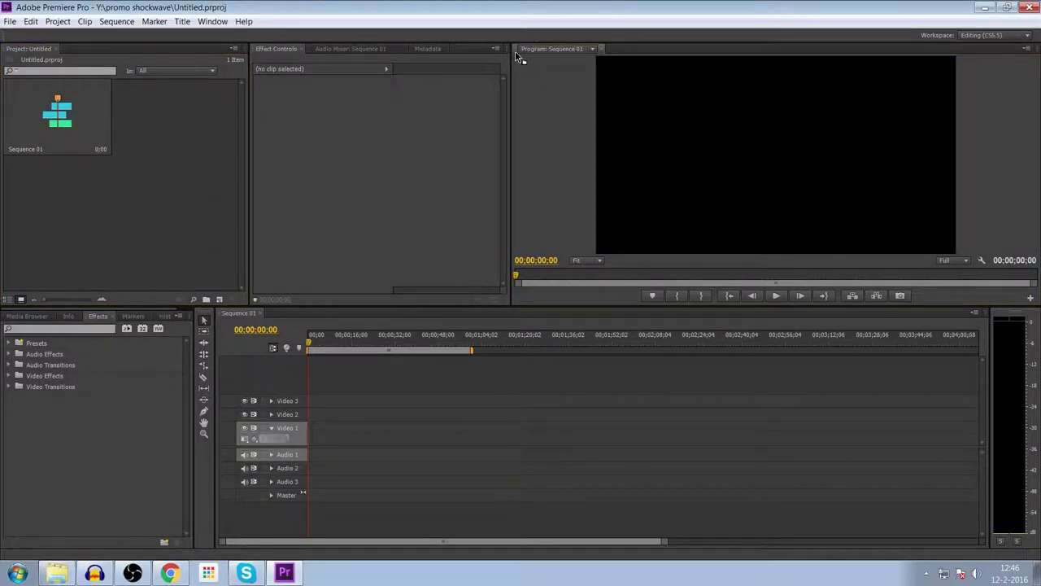
pyautogui.click(212, 21)
pyautogui.moveTo(226, 36)
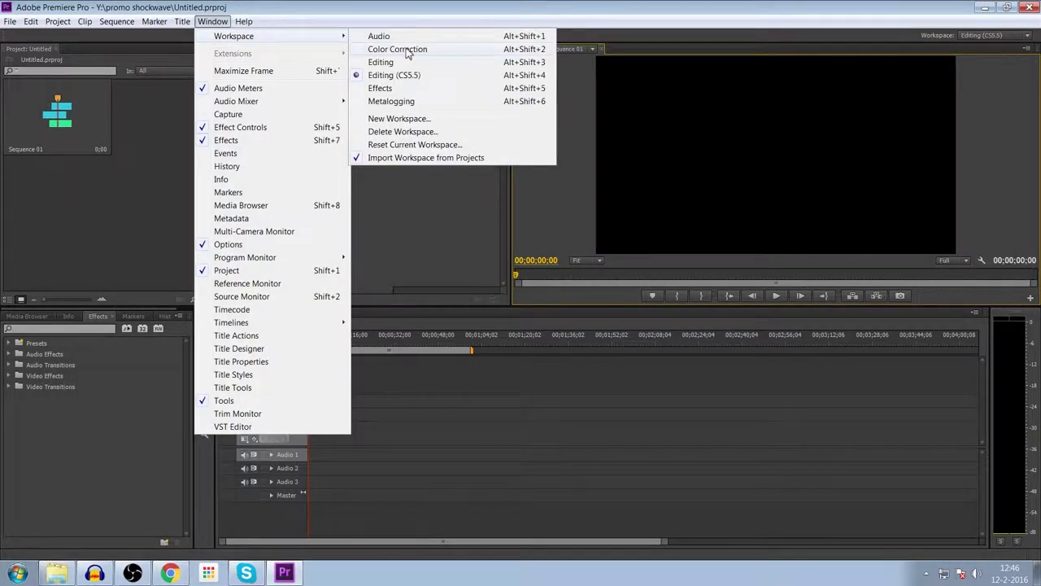
pyautogui.click(221, 24)
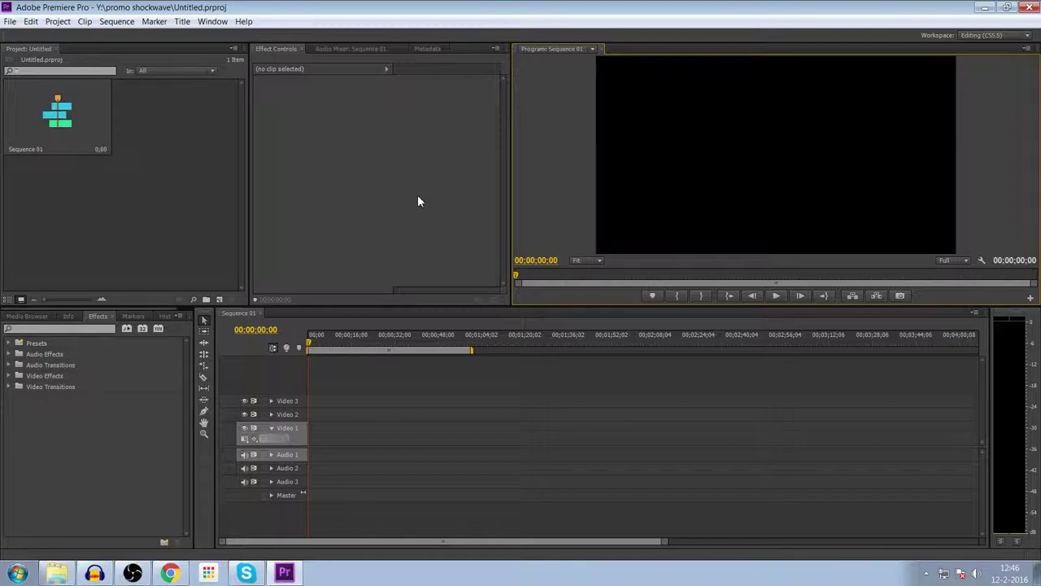
pyautogui.click(188, 204)
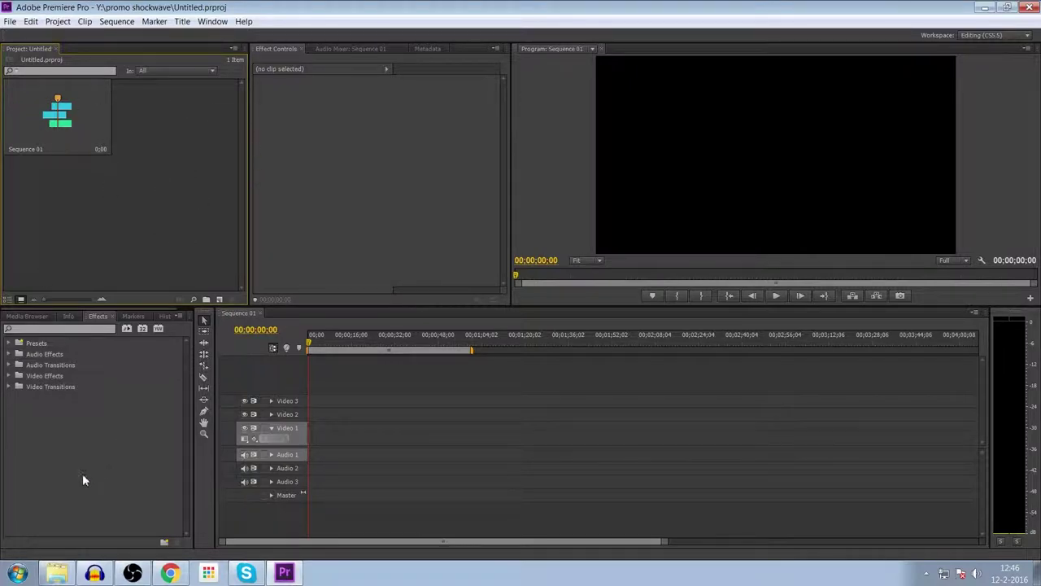
pyautogui.hotkey('ctrl', 'i')
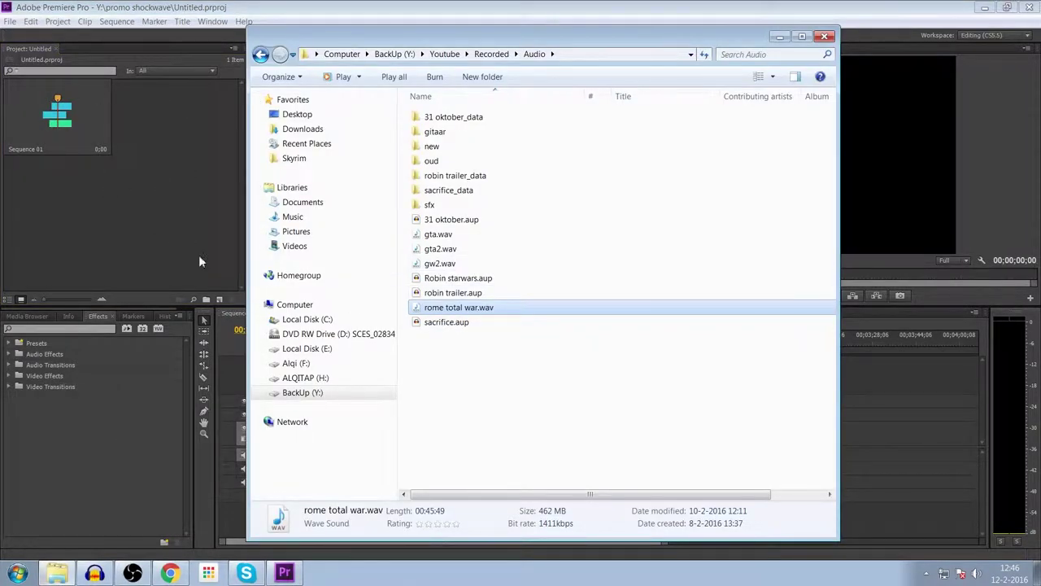
pyautogui.moveTo(77, 214); pyautogui.dragTo(79, 214)
pyautogui.press('BackSpace')
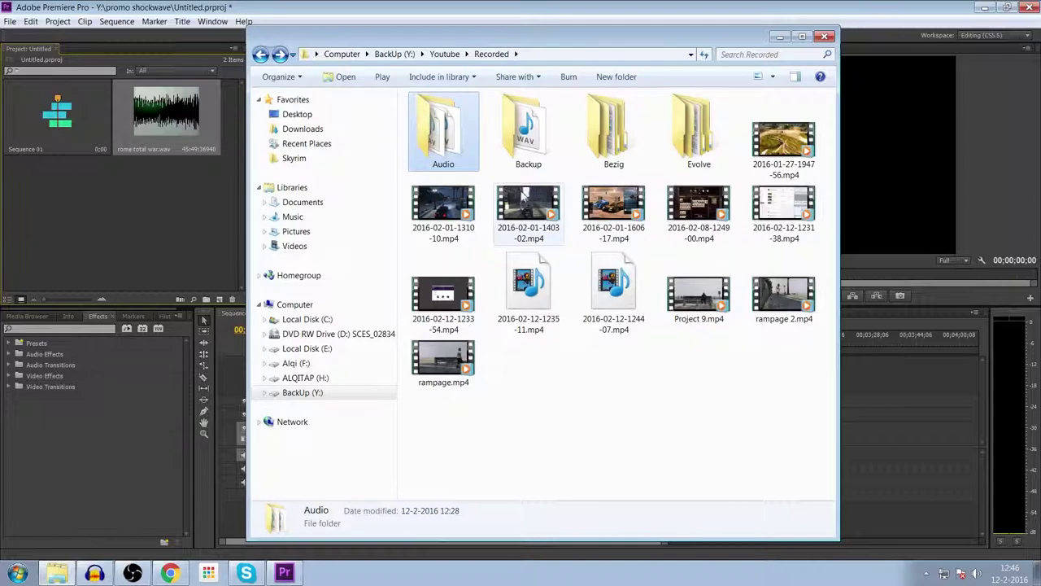
pyautogui.moveTo(681, 242); pyautogui.dragTo(127, 204)
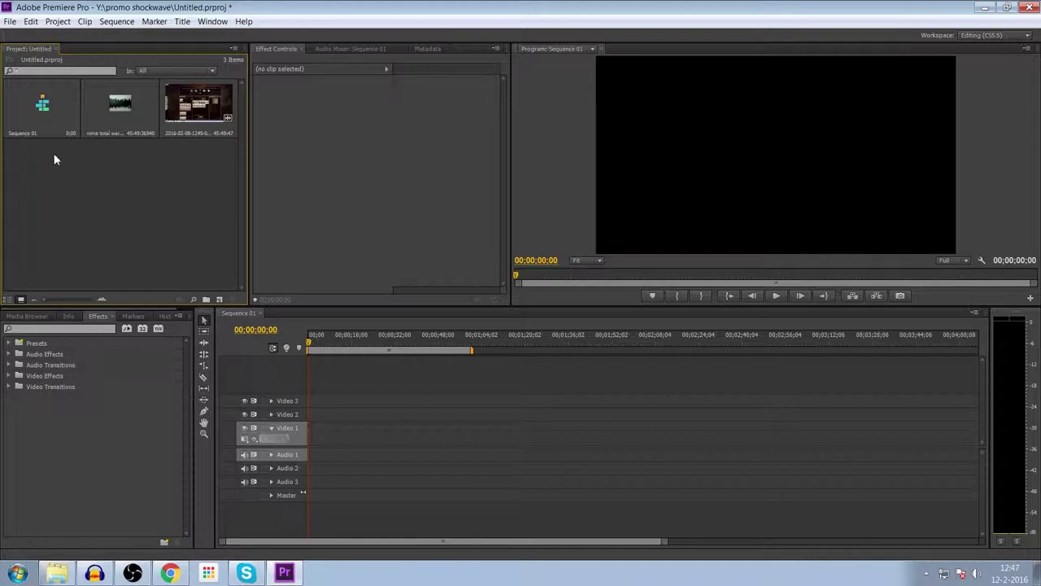
pyautogui.moveTo(194, 119)
pyautogui.mouseDown()
pyautogui.moveTo(244, 299)
pyautogui.moveTo(157, 210)
pyautogui.mouseUp()
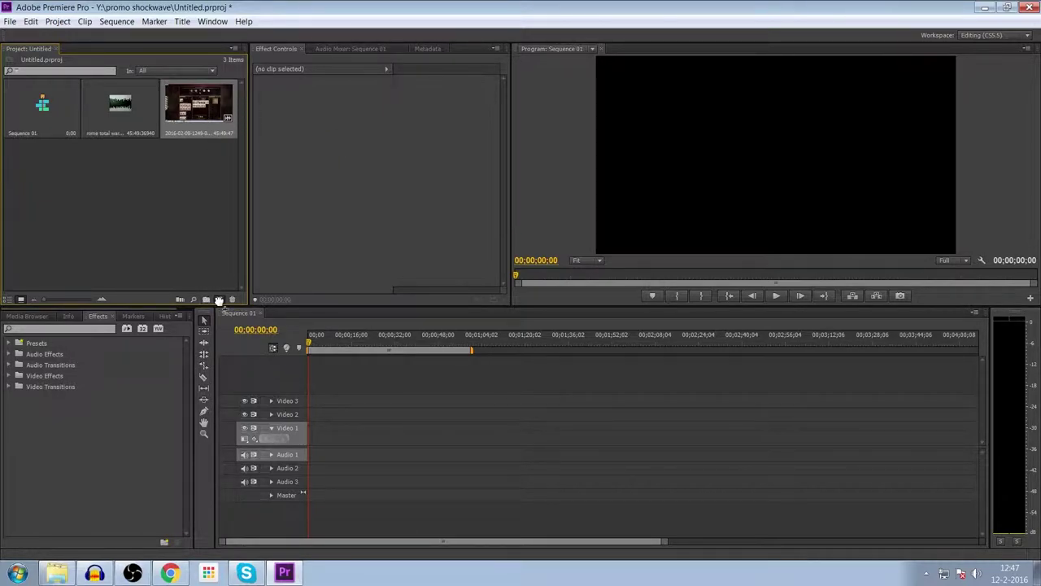
pyautogui.moveTo(212, 118); pyautogui.dragTo(205, 298)
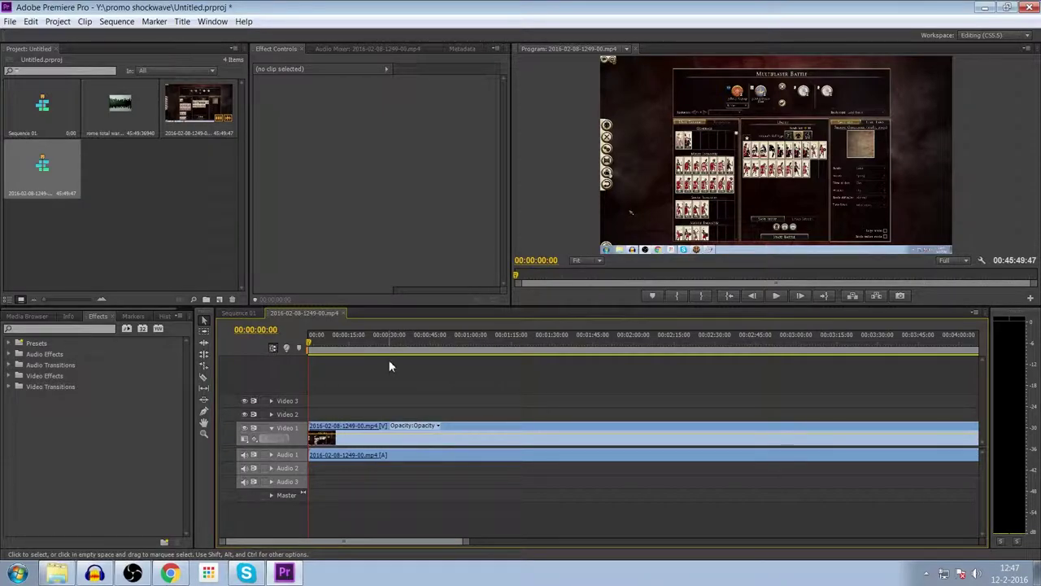
# - Expand Audio 1 to show its waveform and scrub the playhead to 00:00:20:48
pyautogui.click(360, 349)
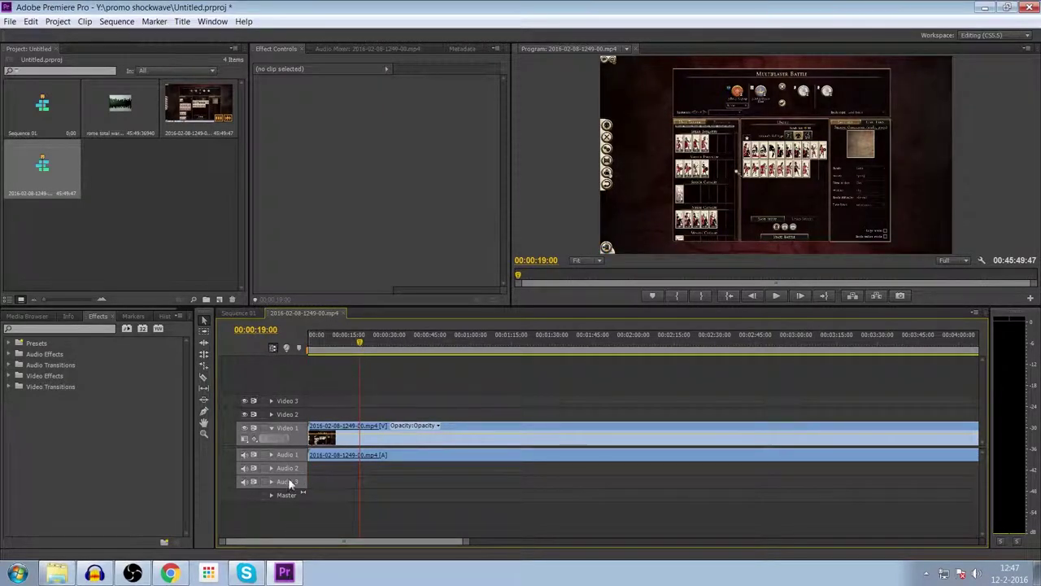
pyautogui.click(272, 456)
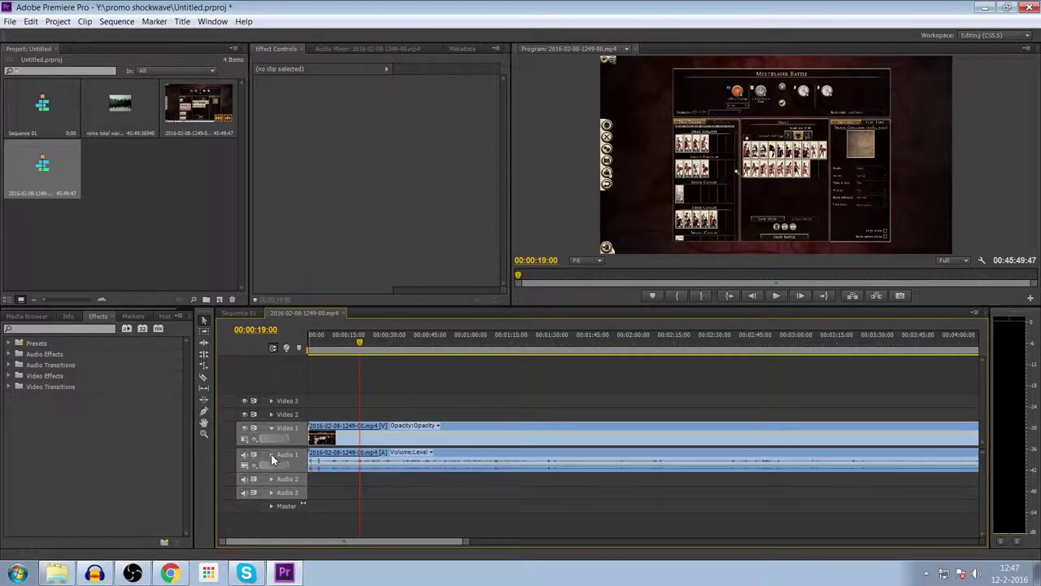
pyautogui.click(348, 345)
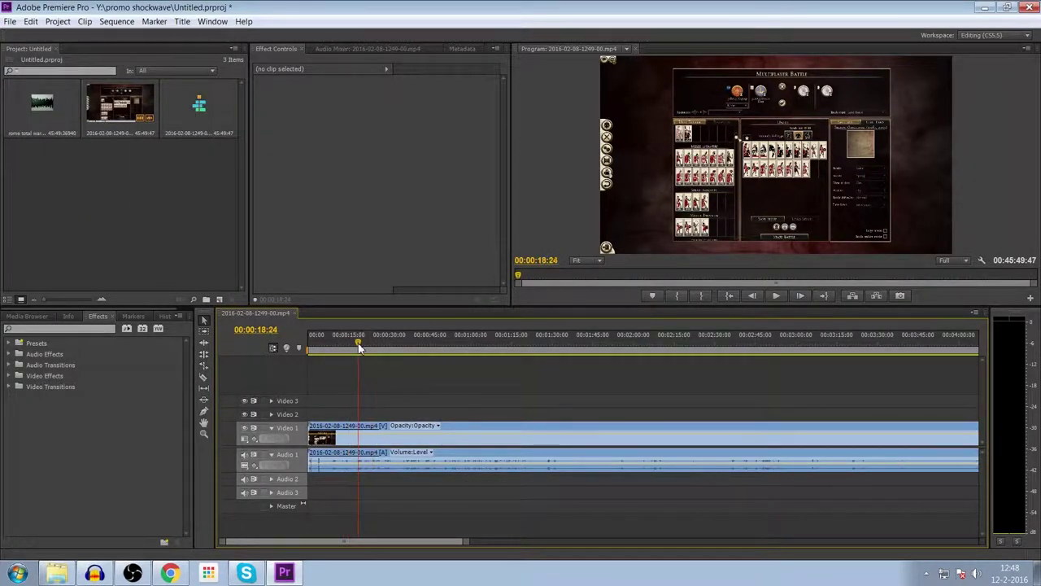
pyautogui.moveTo(348, 345); pyautogui.dragTo(364, 345)
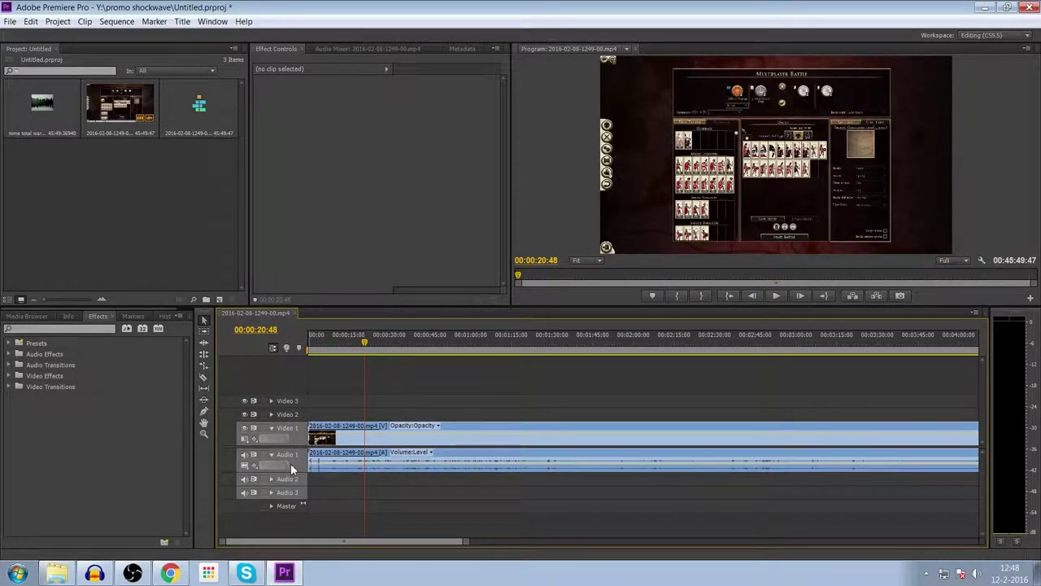
pyautogui.rightClick(272, 376)
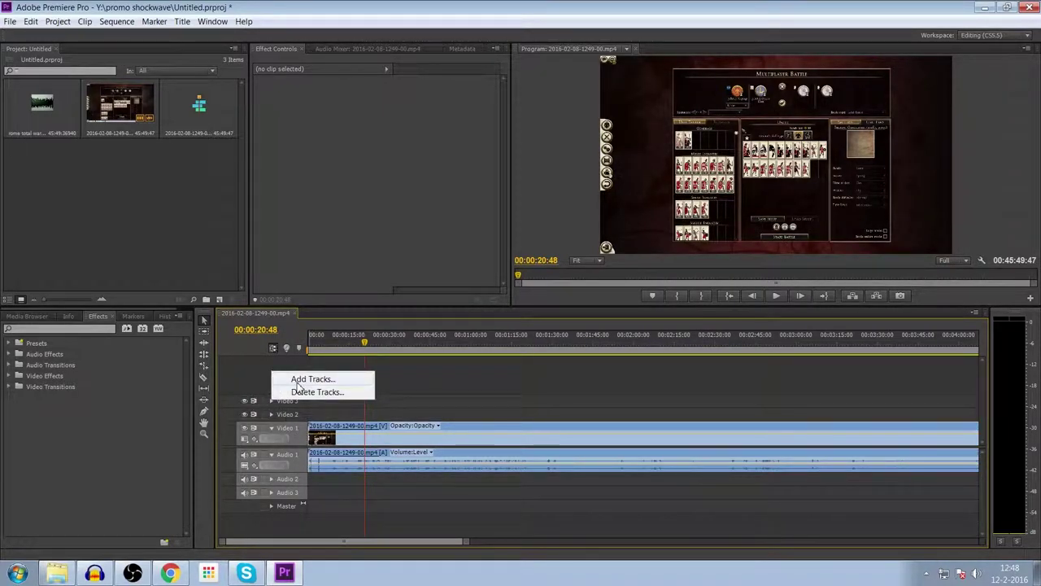
# - Add one video and one audio track, then preview playback up to 00:00:27:00
pyautogui.click(303, 380)
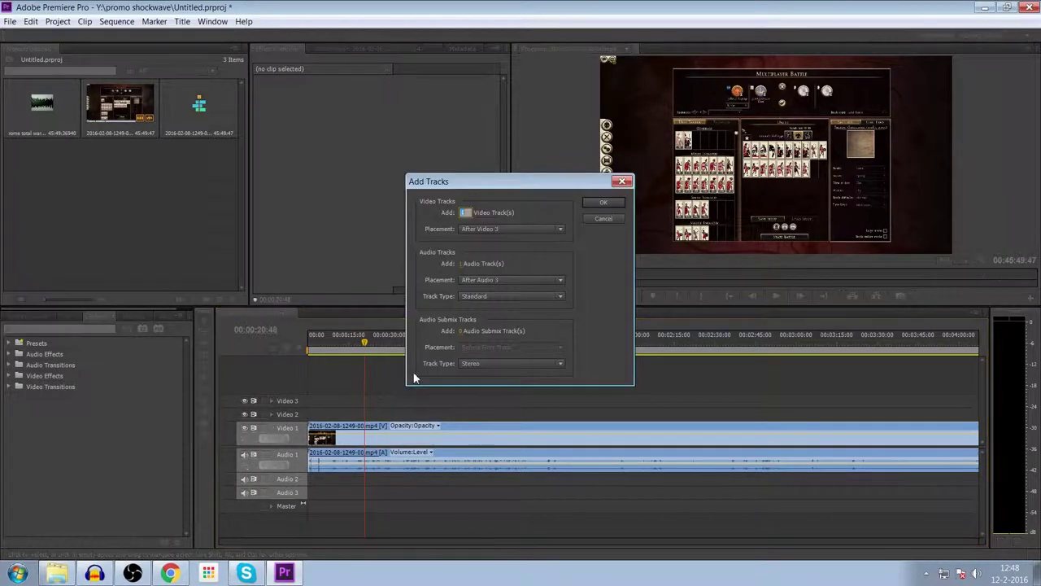
pyautogui.click(606, 202)
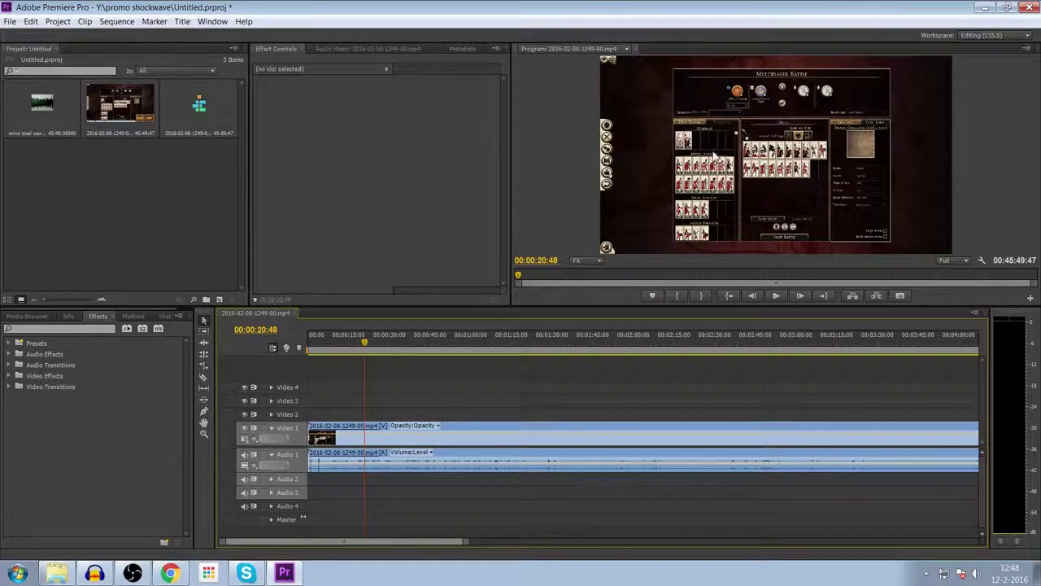
pyautogui.click(774, 299)
pyautogui.click(775, 300)
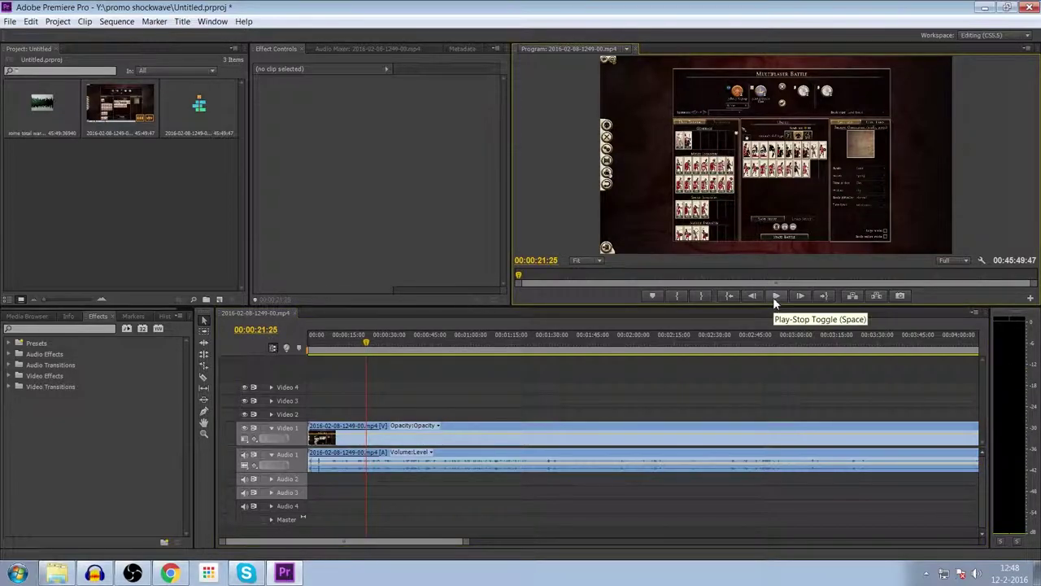
pyautogui.moveTo(374, 343); pyautogui.dragTo(380, 342)
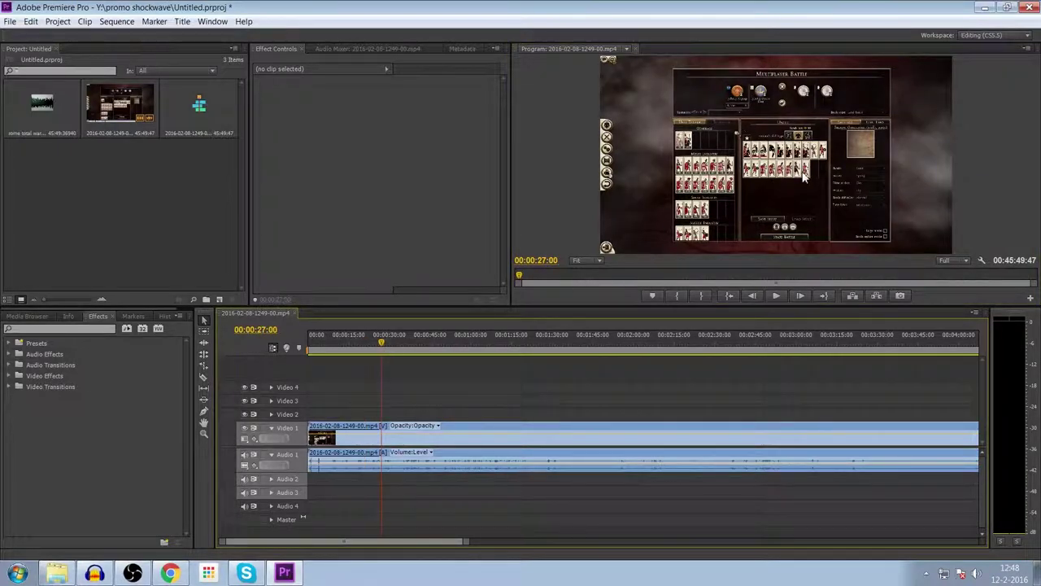
# - Switch the monitor playback resolution to 1/2, then back to Full
pyautogui.click(947, 259)
pyautogui.click(957, 301)
pyautogui.click(950, 261)
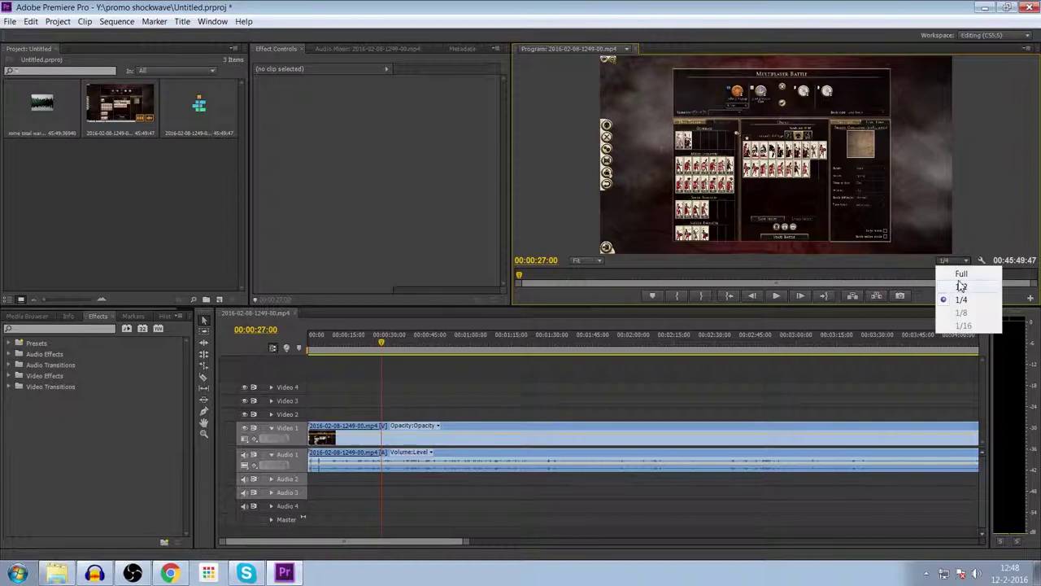
pyautogui.click(963, 286)
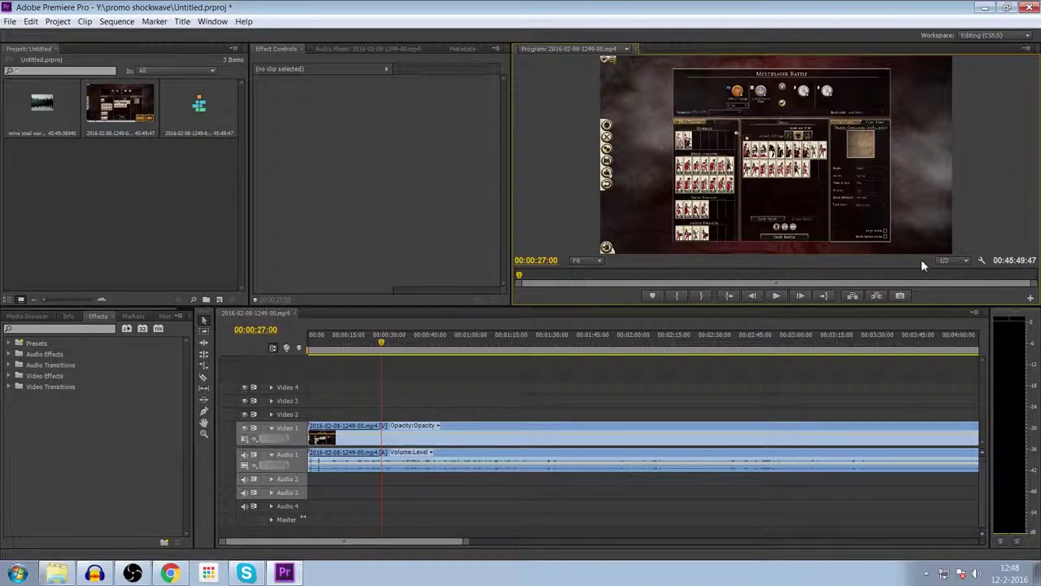
pyautogui.click(949, 262)
pyautogui.click(949, 272)
# - Place rome total war.wav on Audio 2, expand its waveform, and undo an accidental clip move
pyautogui.moveTo(43, 104); pyautogui.dragTo(304, 485)
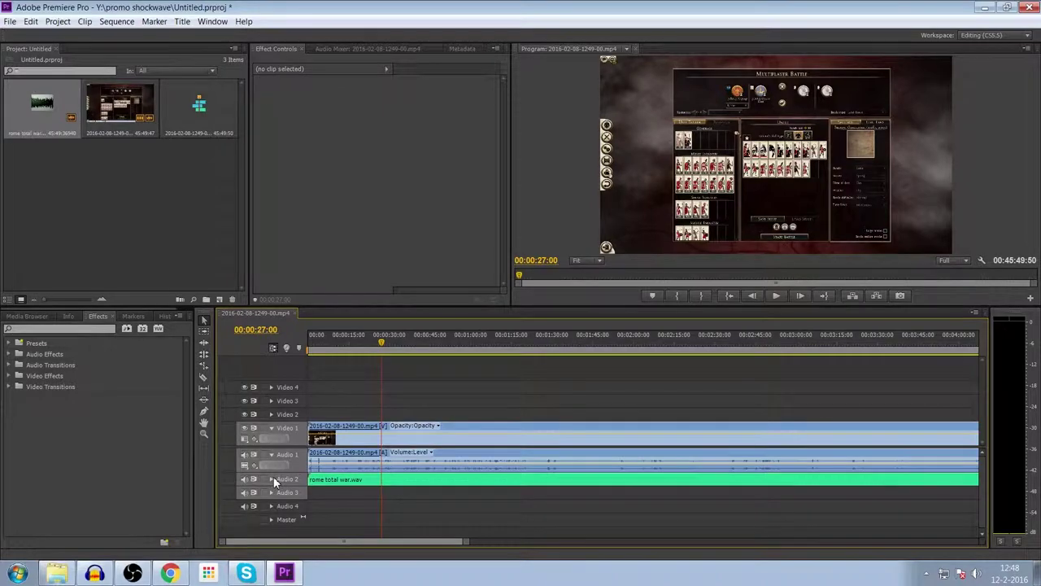
pyautogui.click(272, 478)
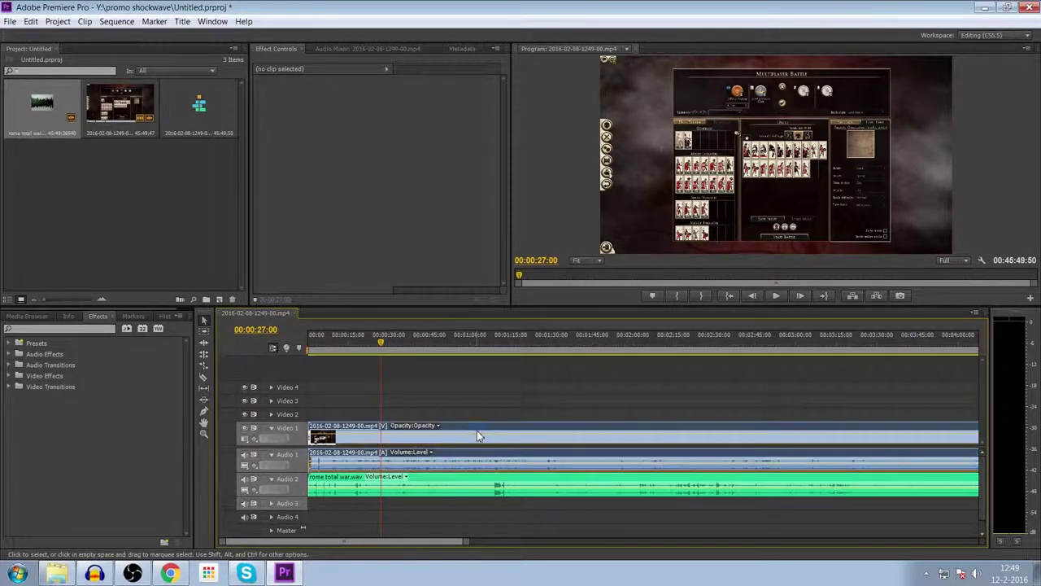
pyautogui.moveTo(477, 430); pyautogui.dragTo(490, 444)
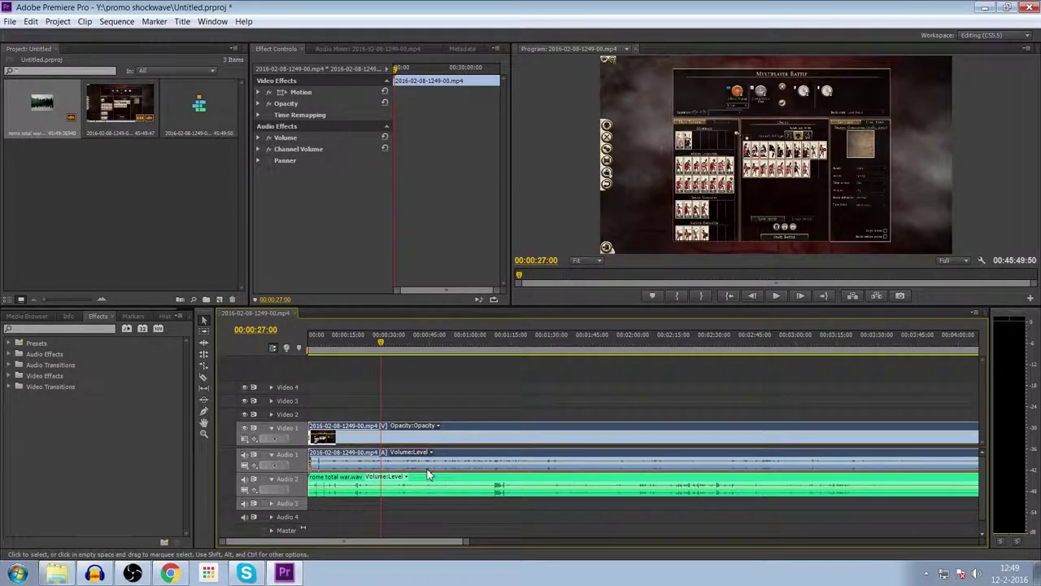
pyautogui.hotkey('ctrl', 'z')
pyautogui.click(445, 490)
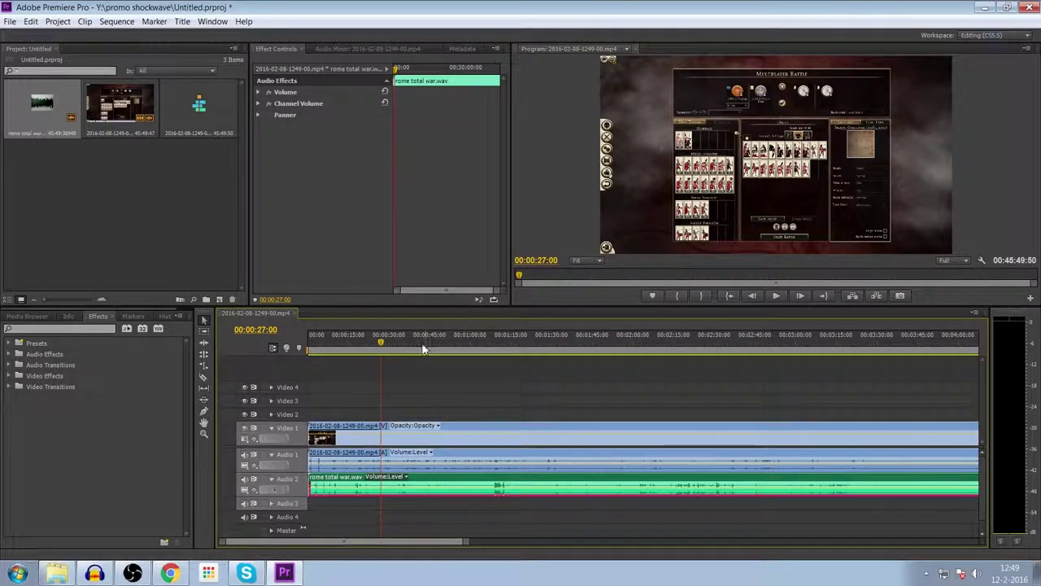
# - Zoom the timeline in on the first nine seconds and return to the Selection tool
pyautogui.scroll(1, 337, 423)
pyautogui.scroll(1, 341, 472)
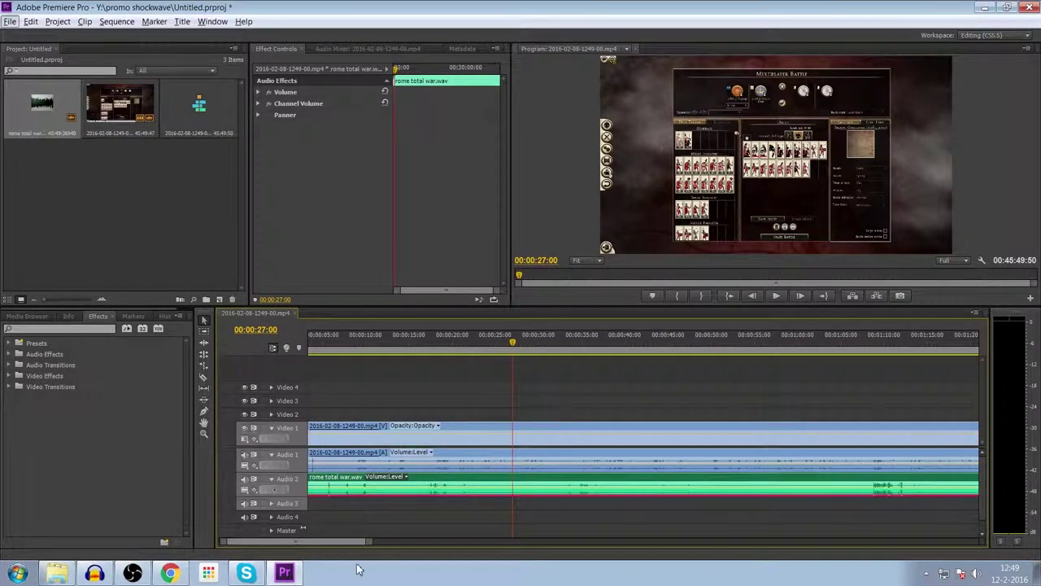
pyautogui.scroll(-1, 344, 505)
pyautogui.scroll(1, 315, 502)
pyautogui.scroll(1, 317, 505)
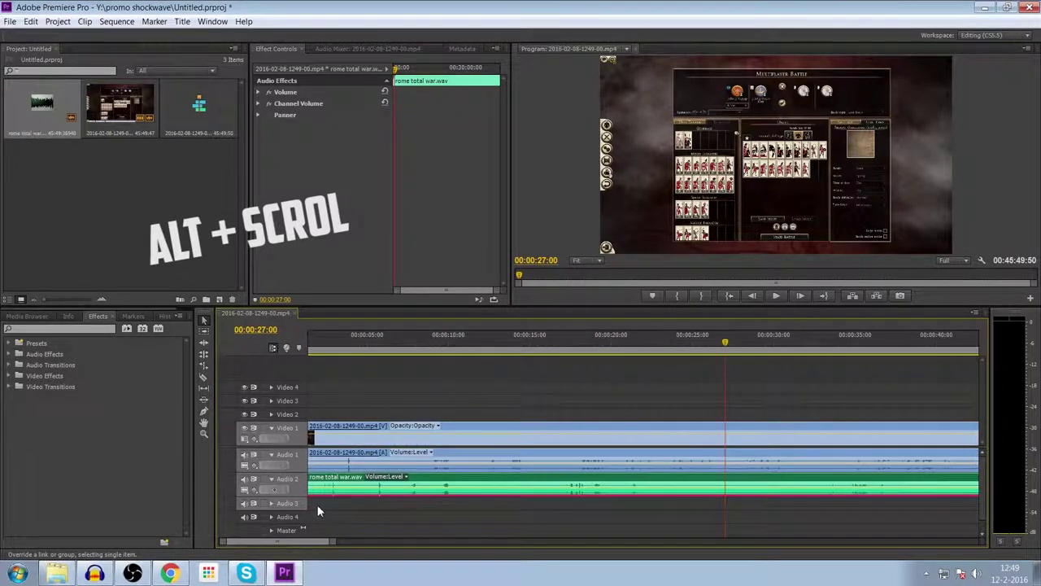
pyautogui.scroll(-3, 312, 510)
pyautogui.scroll(2, 312, 508)
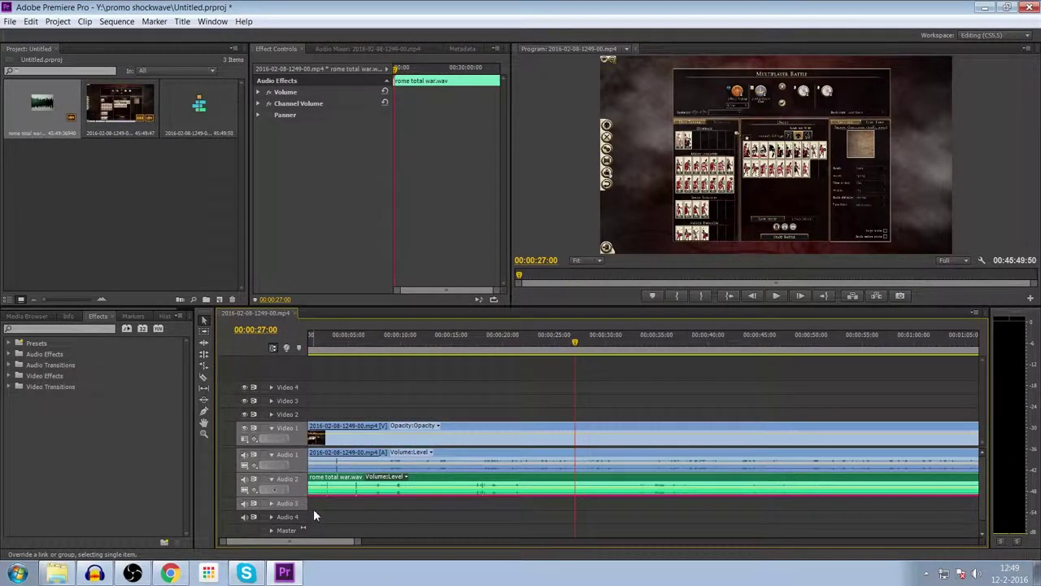
pyautogui.scroll(2, 313, 508)
pyautogui.scroll(2, 301, 513)
pyautogui.scroll(1, 377, 515)
pyautogui.scroll(1, 391, 515)
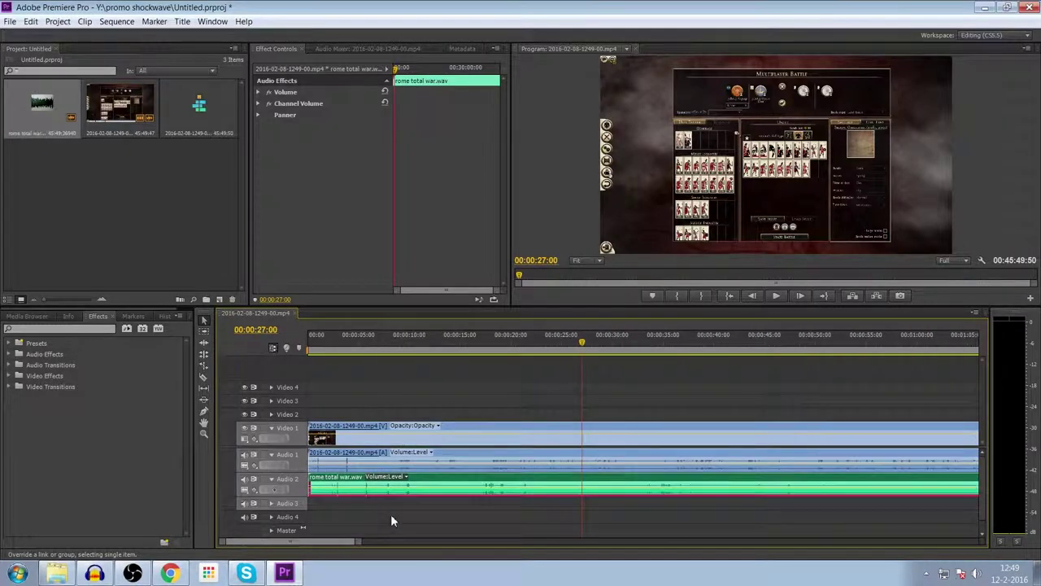
pyautogui.scroll(1, 408, 514)
pyautogui.scroll(1, 436, 487)
pyautogui.scroll(5, 393, 478)
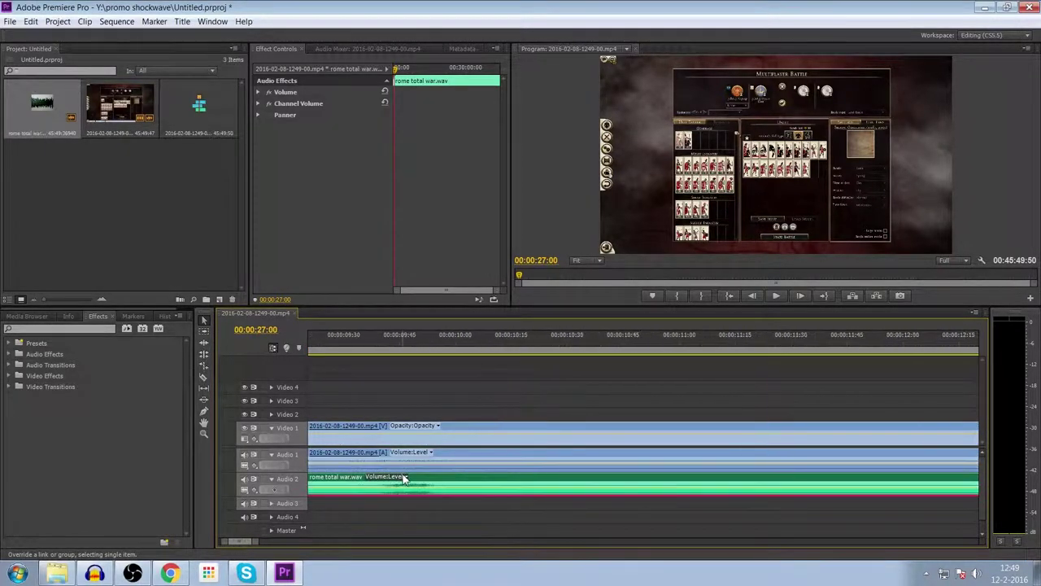
pyautogui.scroll(-2, 414, 526)
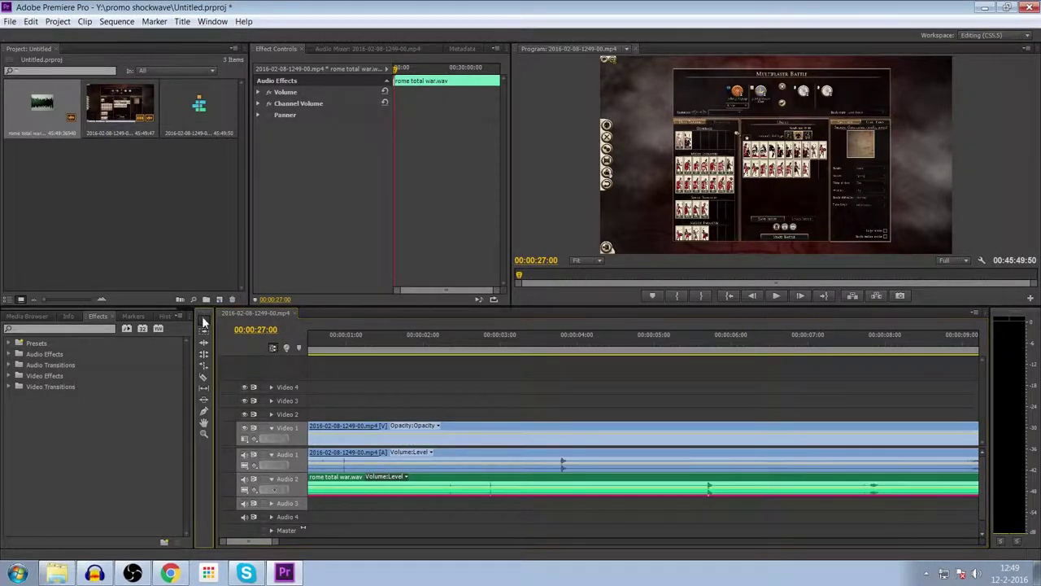
pyautogui.press('v')
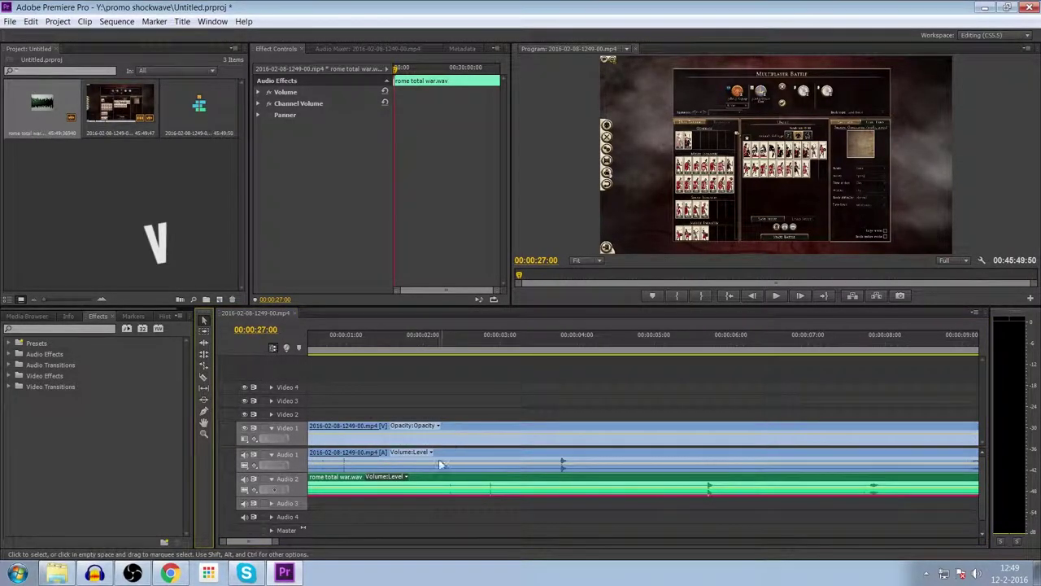
# - Put the playhead at 00:00:01:15 near the sequence start
pyautogui.scroll(2, 353, 390)
pyautogui.click(357, 349)
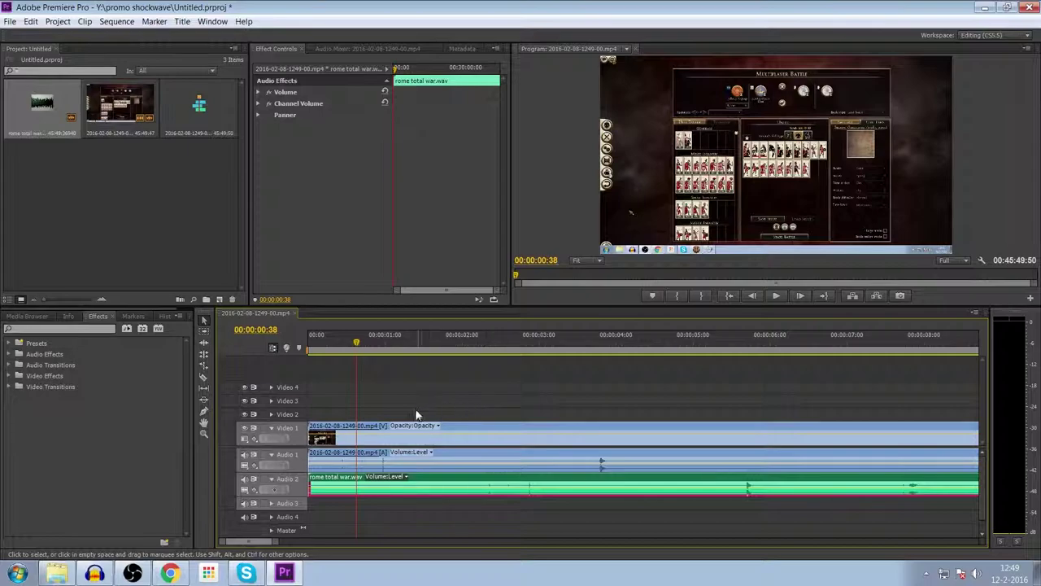
pyautogui.moveTo(355, 342); pyautogui.dragTo(391, 345)
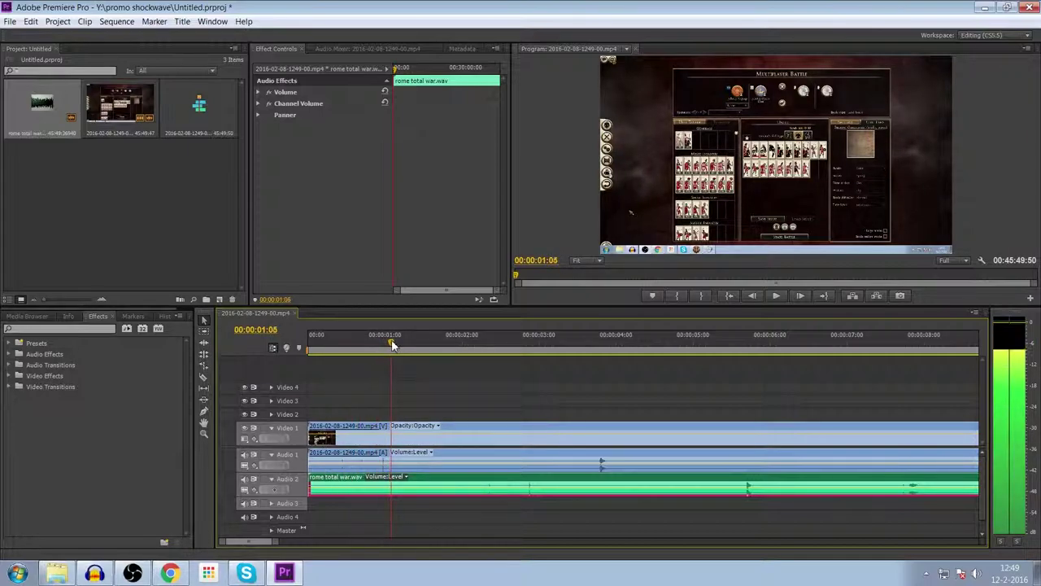
pyautogui.click(445, 366)
pyautogui.moveTo(392, 345); pyautogui.dragTo(404, 348)
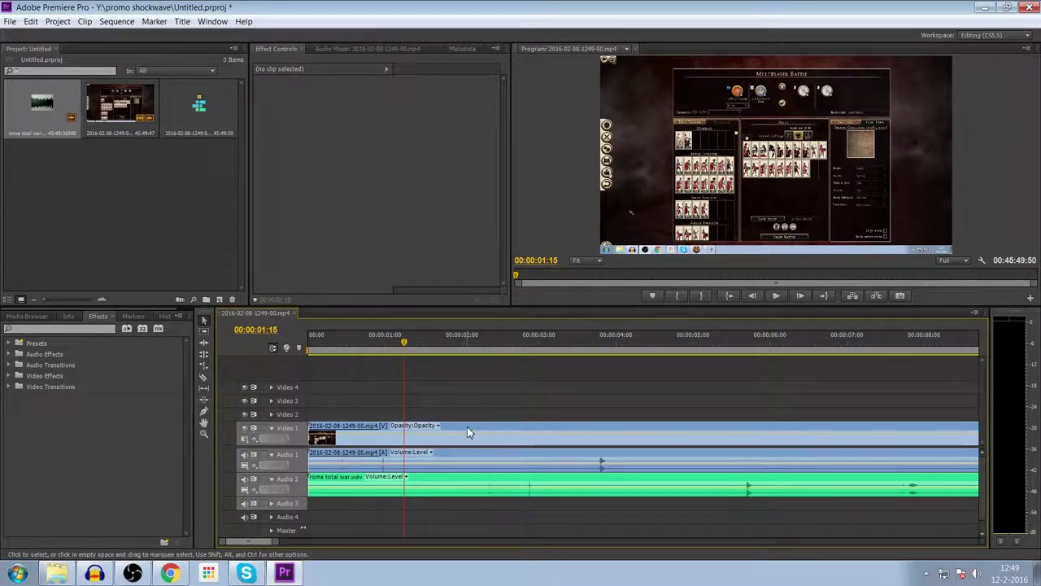
# - Test-drag the gameplay and music clips, returning them to their original places, and try Track Select
pyautogui.moveTo(468, 429)
pyautogui.mouseDown()
pyautogui.moveTo(496, 384)
pyautogui.moveTo(471, 432)
pyautogui.mouseUp()
pyautogui.moveTo(456, 483)
pyautogui.mouseDown()
pyautogui.moveTo(445, 506)
pyautogui.moveTo(456, 484)
pyautogui.mouseUp()
pyautogui.moveTo(472, 439); pyautogui.dragTo(480, 440)
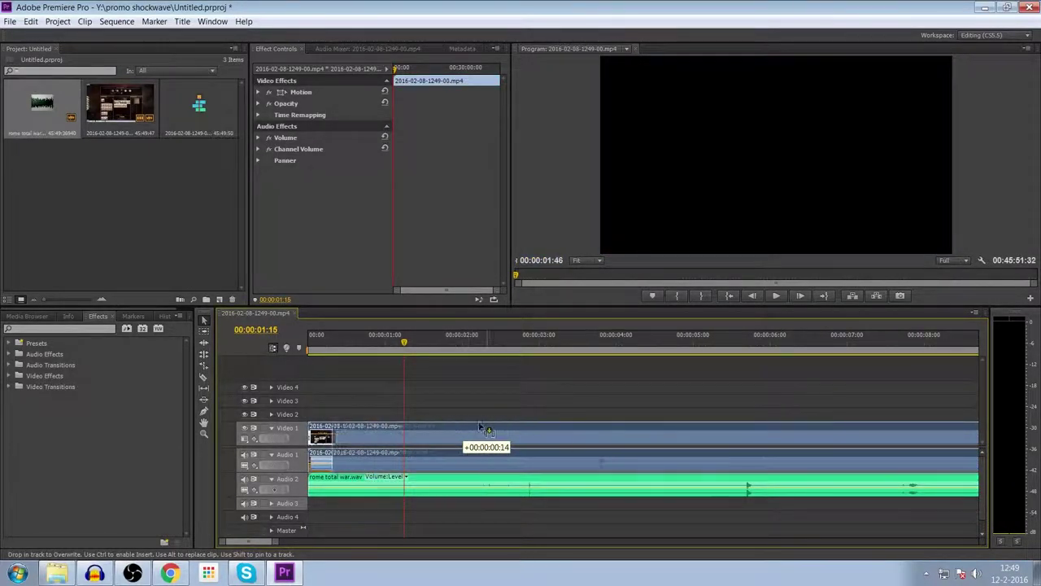
pyautogui.moveTo(480, 440); pyautogui.dragTo(463, 440)
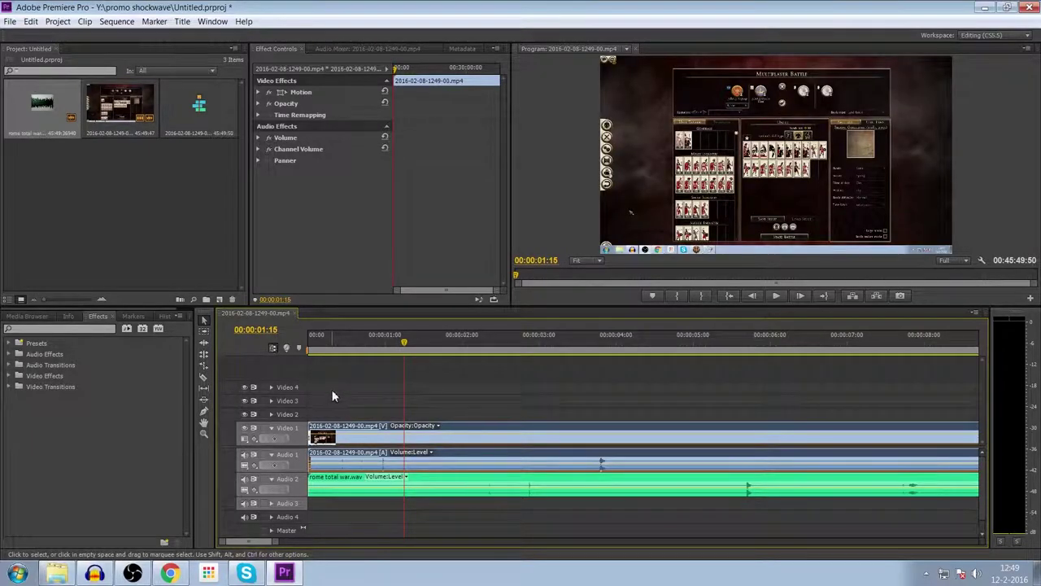
pyautogui.press('a')
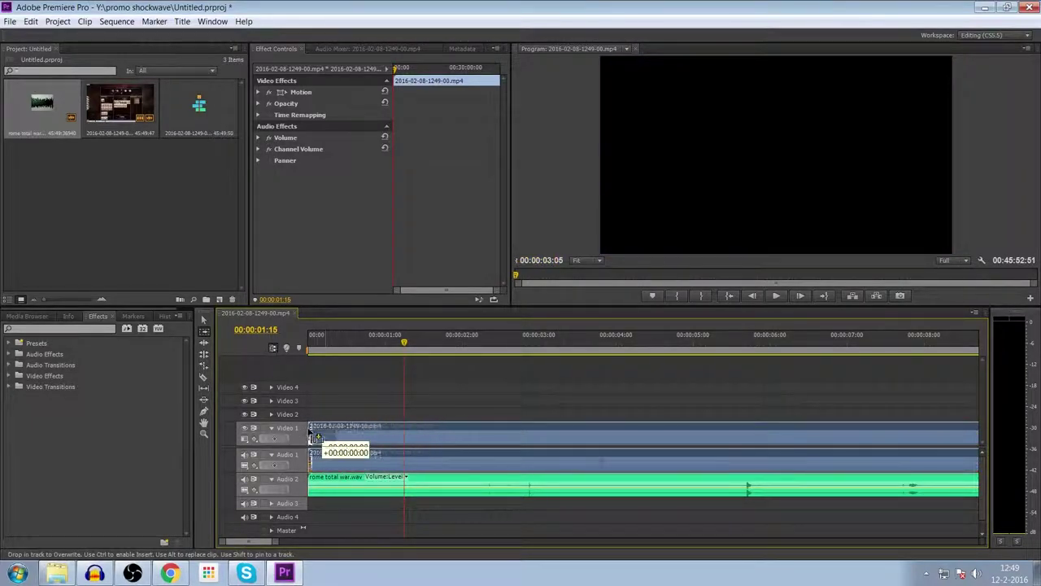
pyautogui.moveTo(319, 432); pyautogui.dragTo(319, 432)
# - Razor the Video 1 gameplay clip at four points
pyautogui.press('c')
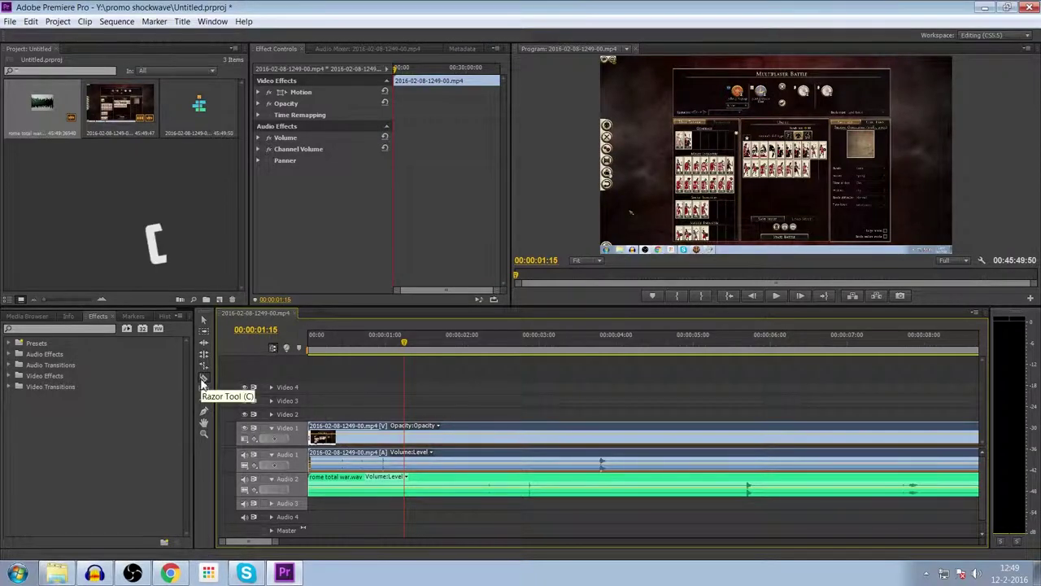
pyautogui.click(512, 436)
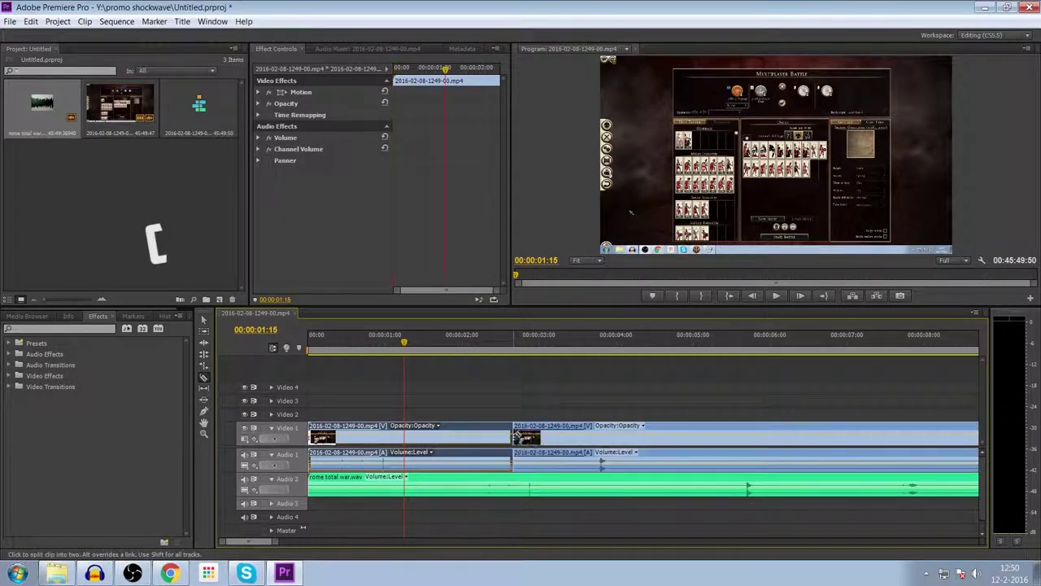
pyautogui.click(613, 435)
pyautogui.click(772, 439)
pyautogui.click(689, 439)
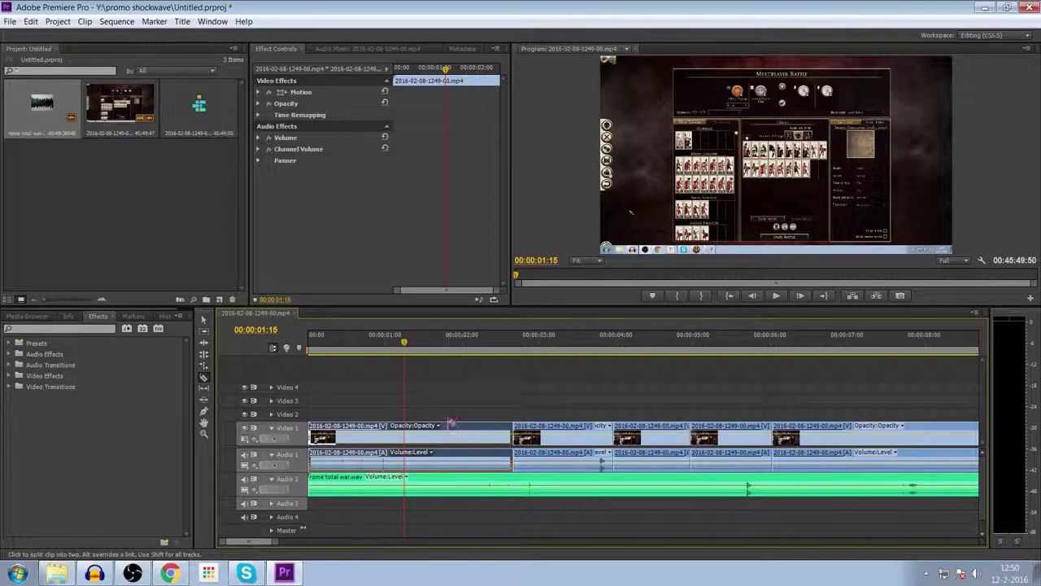
# - Test-move the first piece and all pieces with Selection and Track Select
pyautogui.press('v')
pyautogui.click(530, 416)
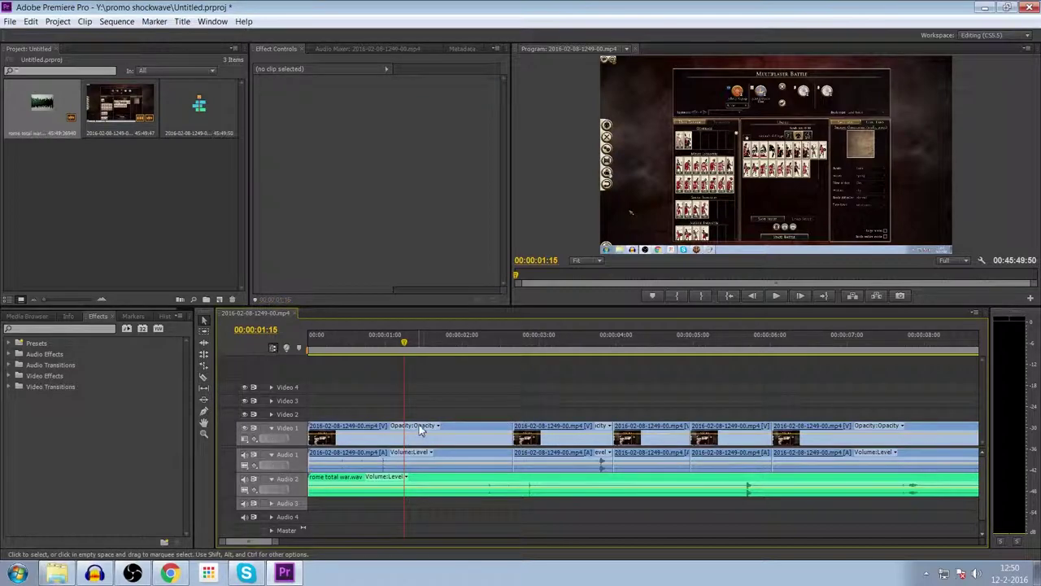
pyautogui.moveTo(374, 431); pyautogui.dragTo(457, 444)
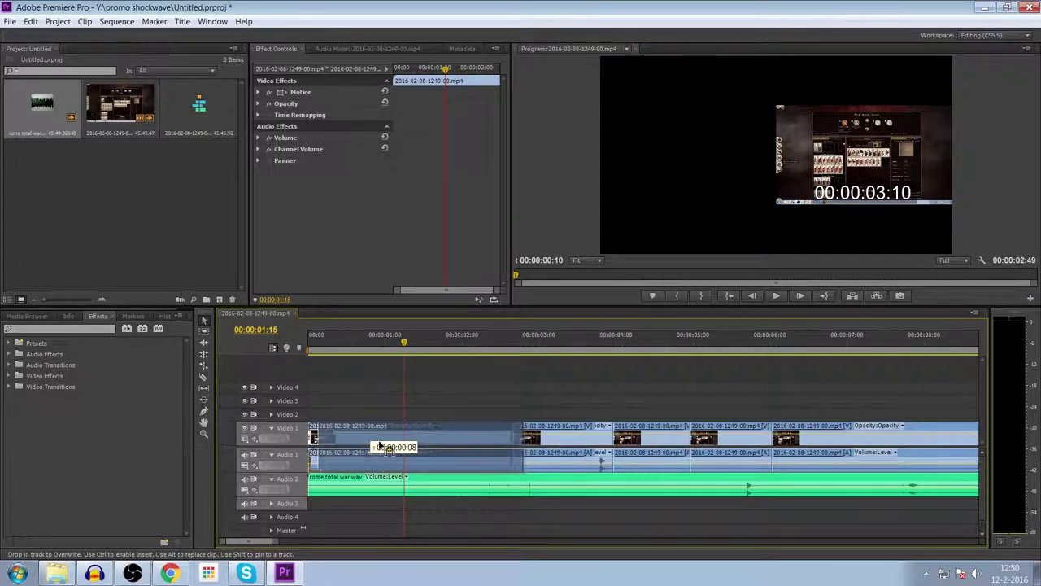
pyautogui.moveTo(457, 443); pyautogui.dragTo(375, 443)
pyautogui.click(204, 336)
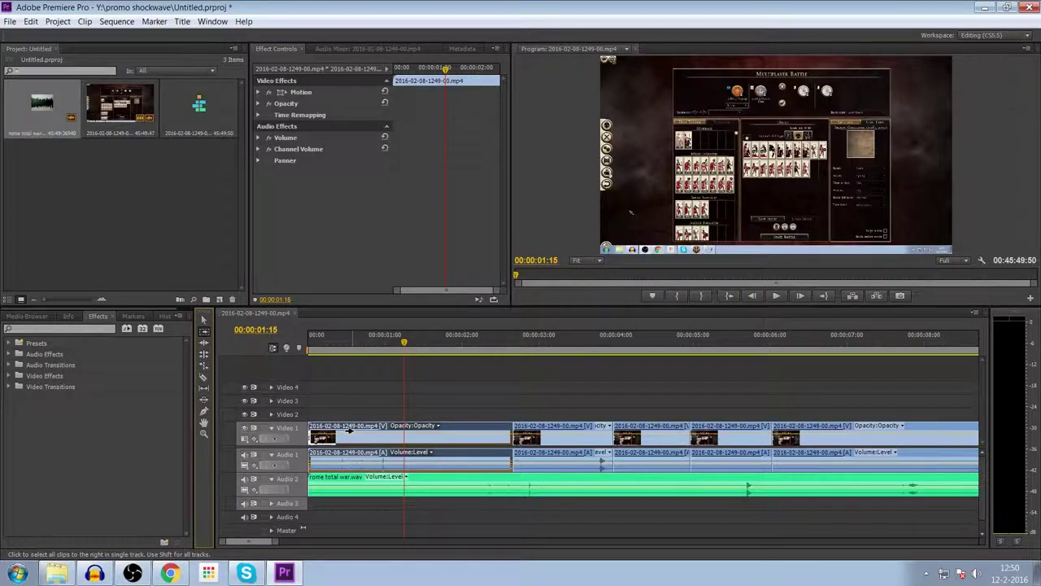
pyautogui.moveTo(349, 431); pyautogui.dragTo(486, 438)
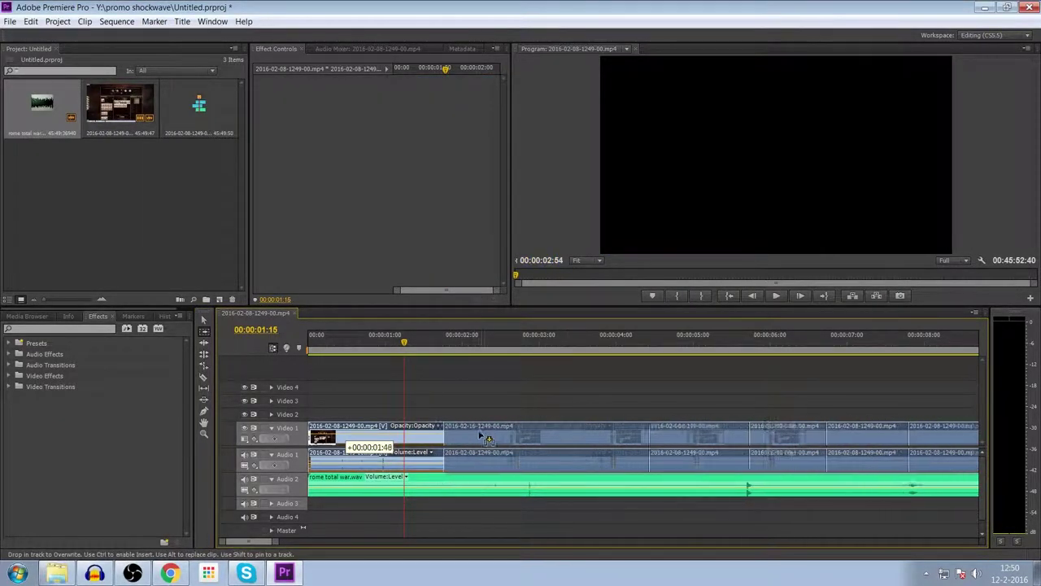
# - Pull the clip pieces back to the sequence start and delete several selected pieces
pyautogui.moveTo(486, 437); pyautogui.dragTo(306, 445)
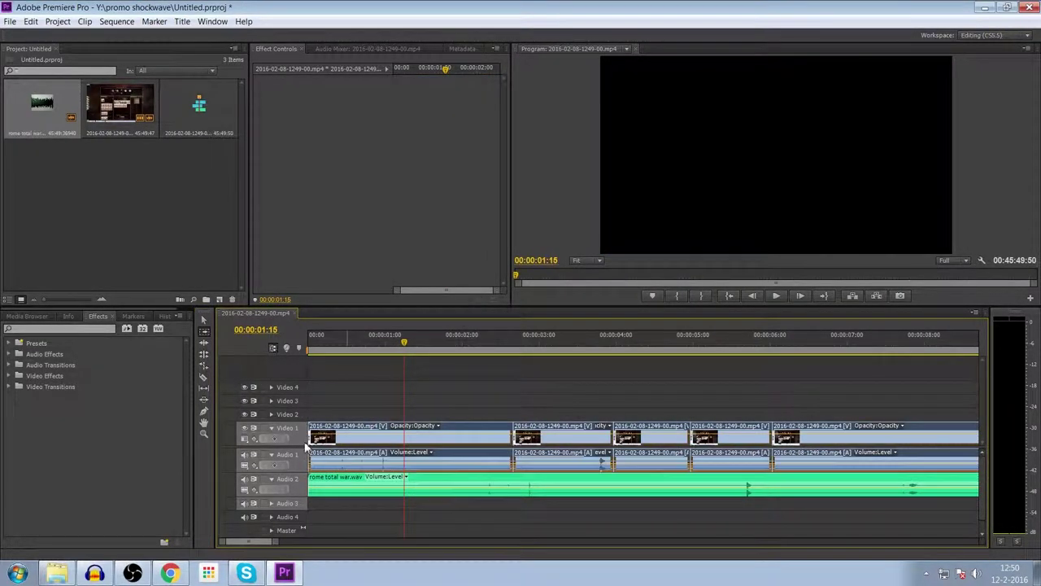
pyautogui.scroll(-2, 430, 471)
pyautogui.scroll(1, 429, 471)
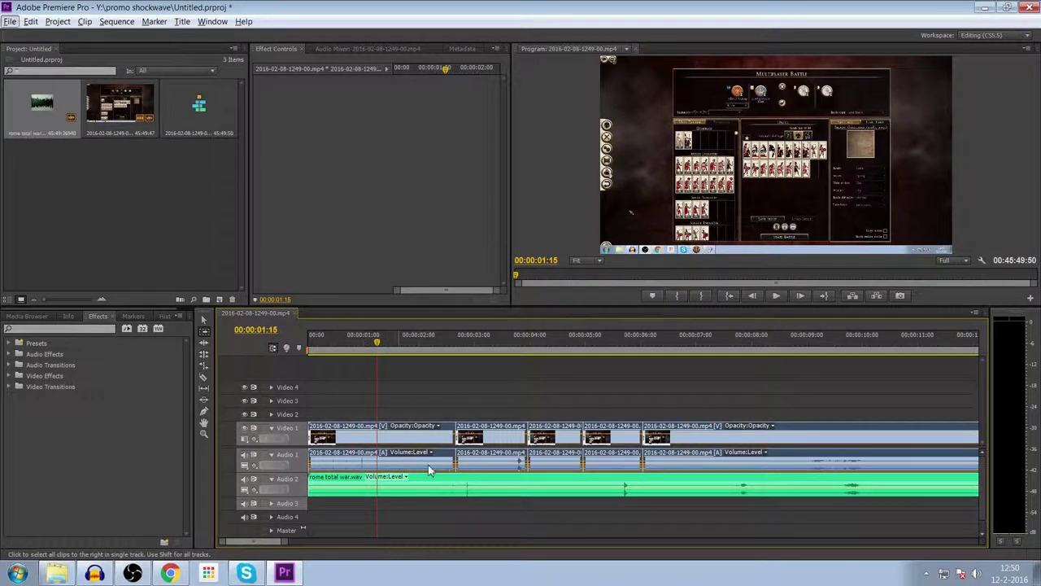
pyautogui.click(430, 471)
pyautogui.press('v')
pyautogui.click(606, 461)
pyautogui.press('Delete')
pyautogui.click(553, 462)
pyautogui.press('Delete')
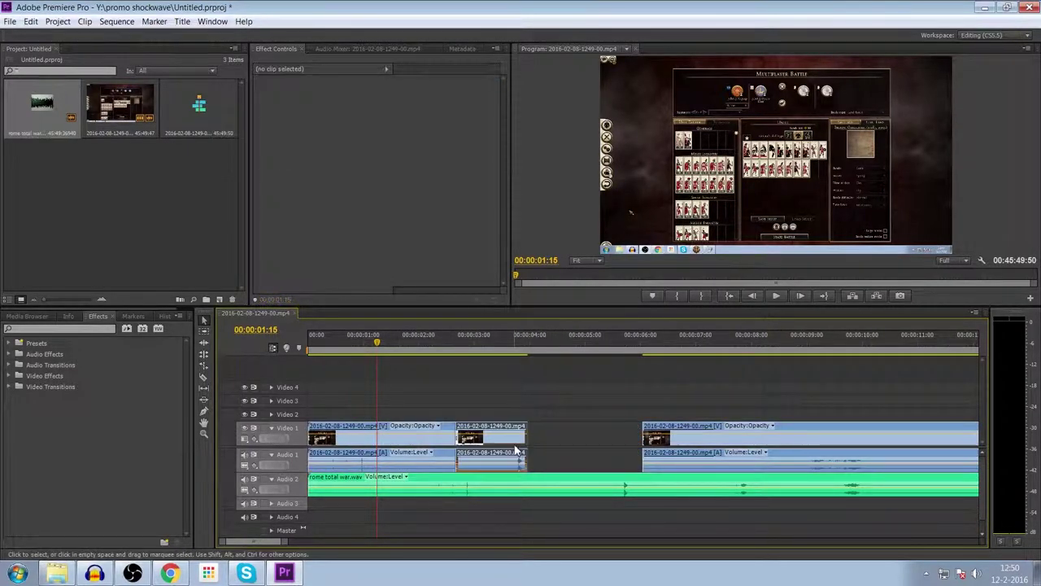
# - Cut the long clip near 25 seconds and slide the following clips right, then back left
pyautogui.click(517, 450)
pyautogui.scroll(-3, 516, 450)
pyautogui.press('c')
pyautogui.click(681, 440)
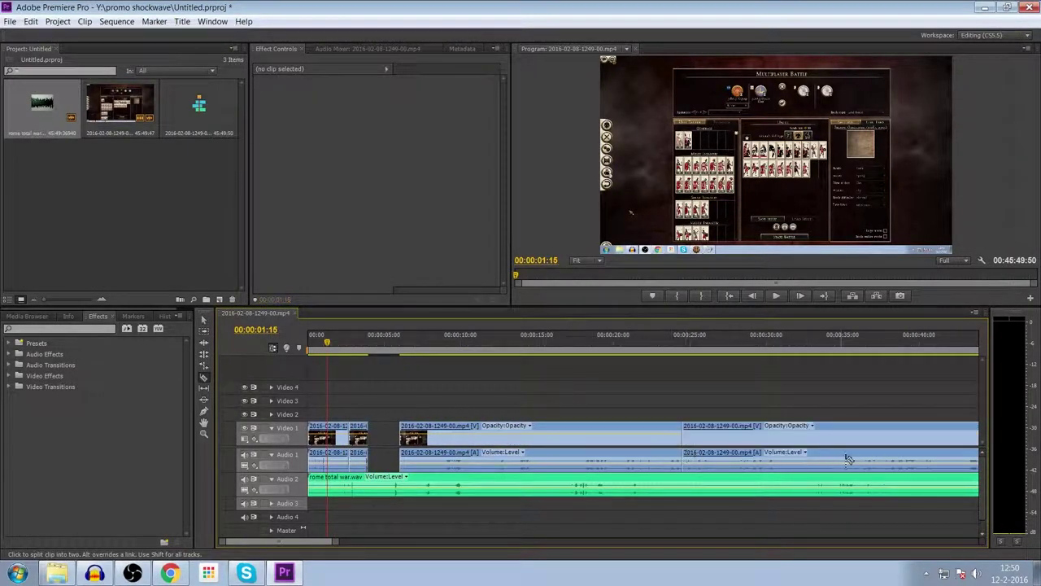
pyautogui.press('v')
pyautogui.scroll(1, 377, 420)
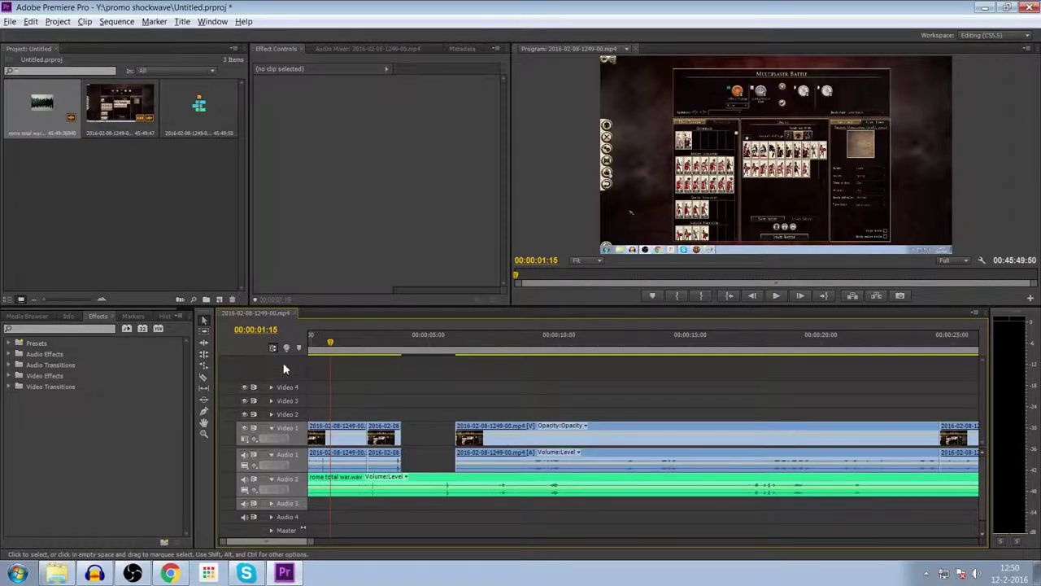
pyautogui.press('a')
pyautogui.click(680, 435)
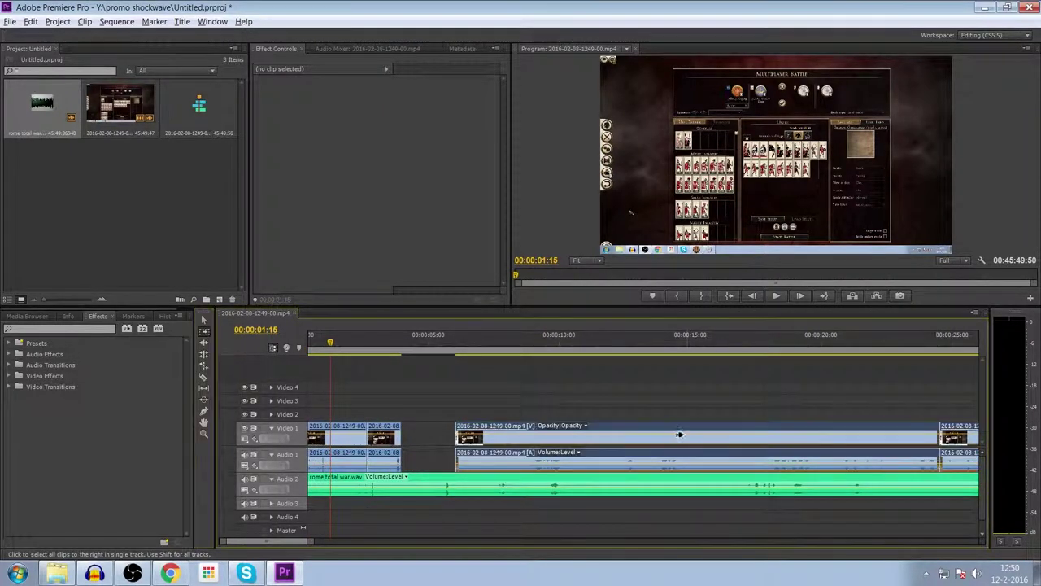
pyautogui.moveTo(679, 434); pyautogui.dragTo(902, 437)
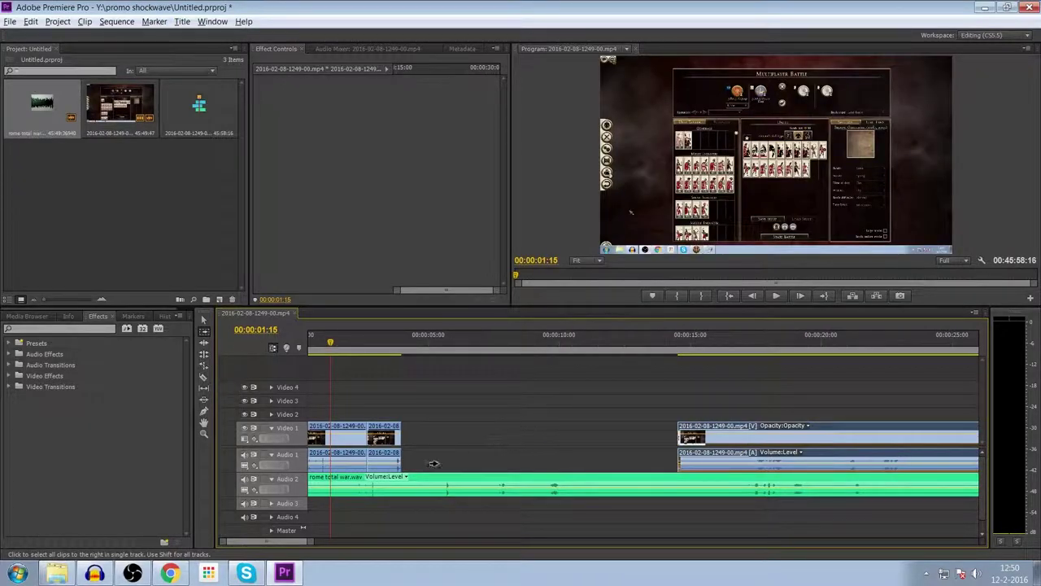
pyautogui.moveTo(959, 464); pyautogui.dragTo(709, 472)
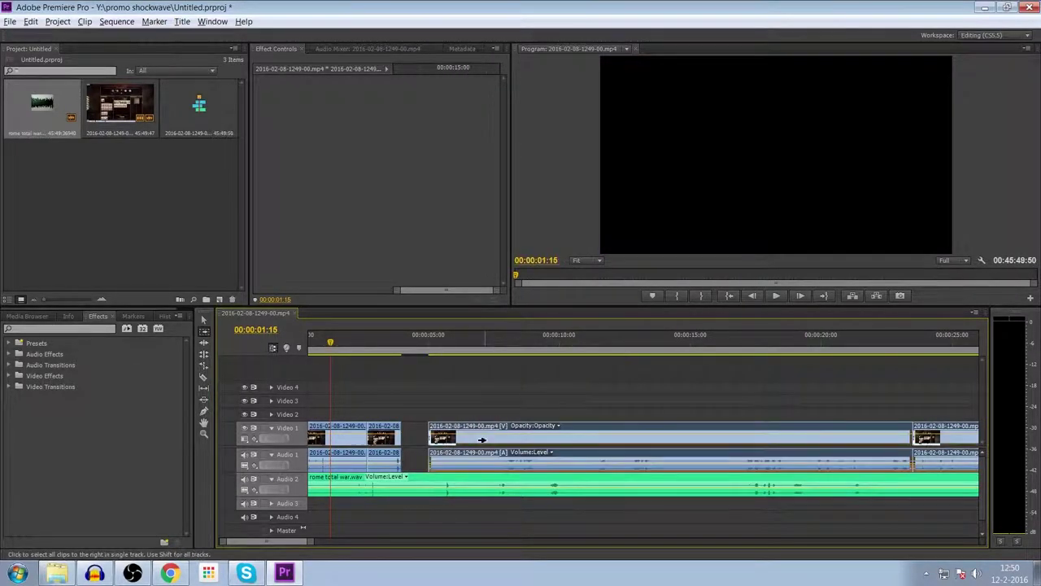
# - Zoom in on the Video 1 gap and nudge the later clip left to shorten it
pyautogui.scroll(-1, 691, 473)
pyautogui.scroll(-1, 423, 491)
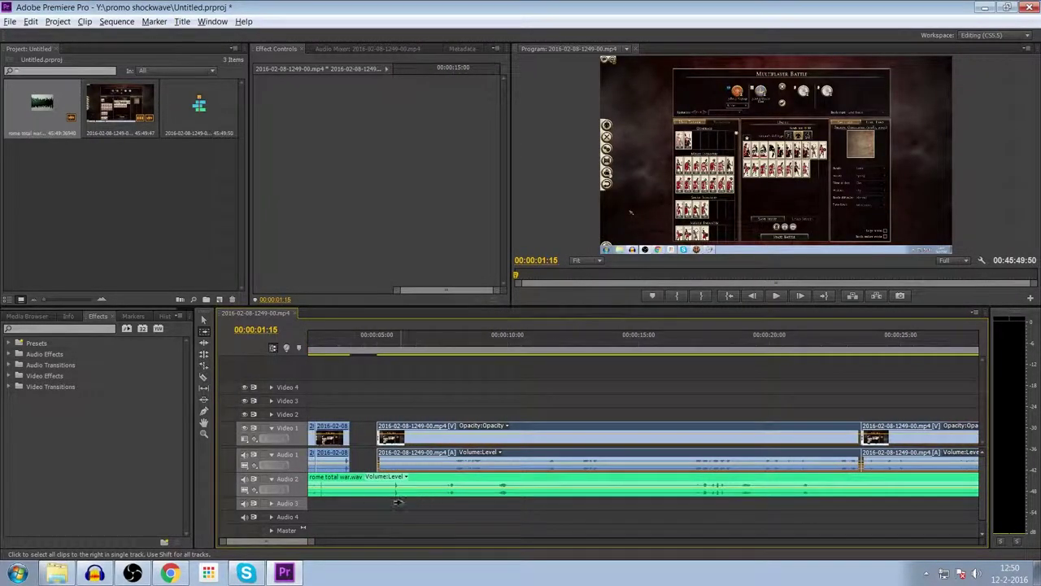
pyautogui.scroll(2, 533, 499)
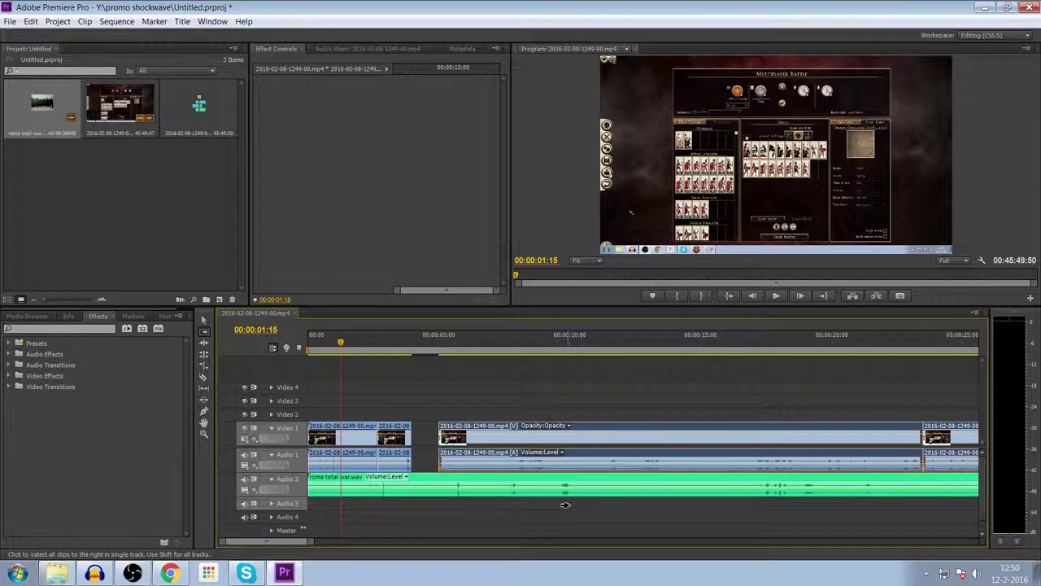
pyautogui.press('=')
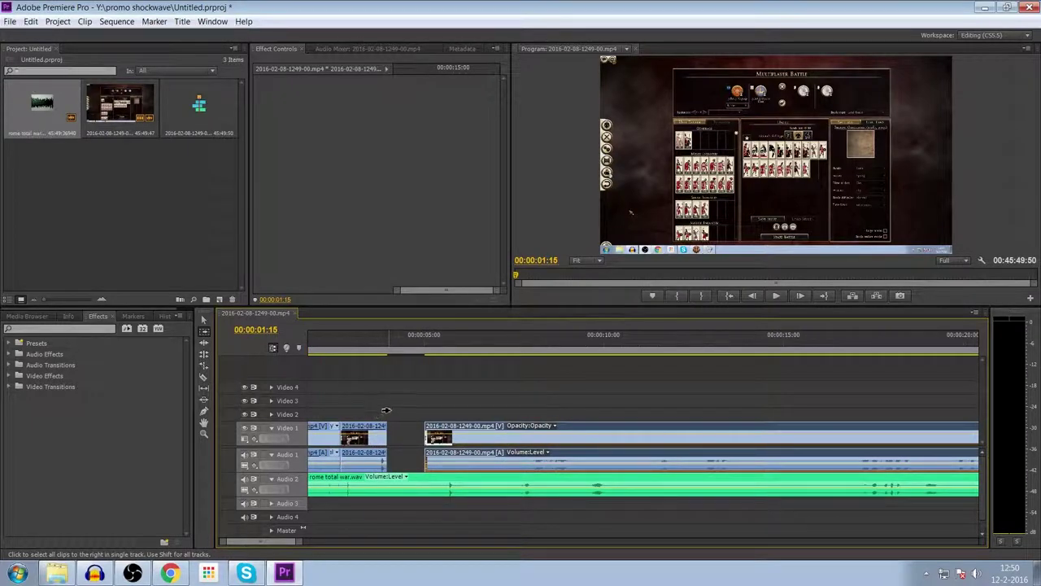
pyautogui.click(393, 402)
pyautogui.keyDown('alt'); pyautogui.scroll(1, 333, 481); pyautogui.keyUp('alt')
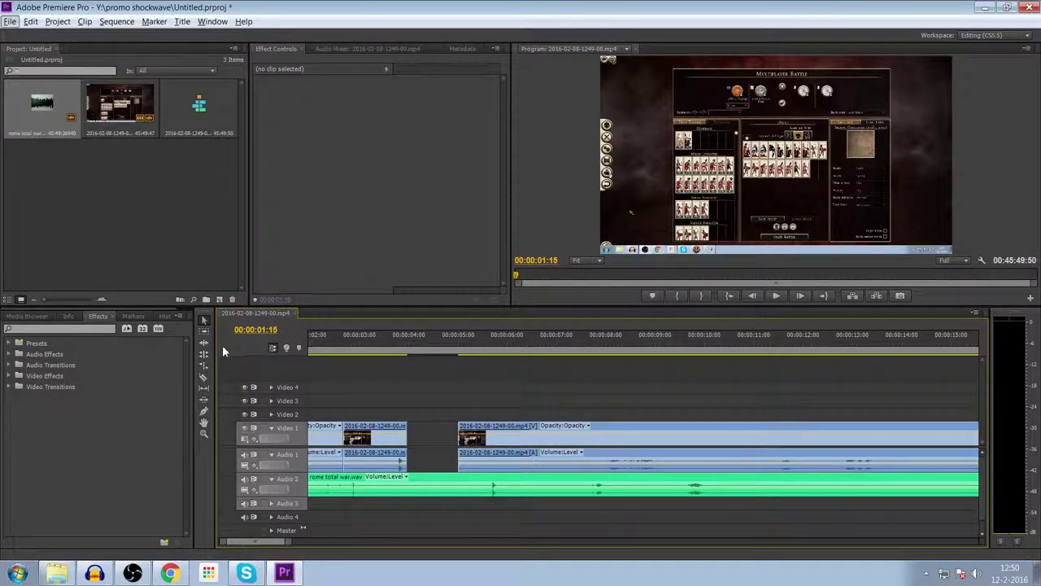
pyautogui.click(426, 436)
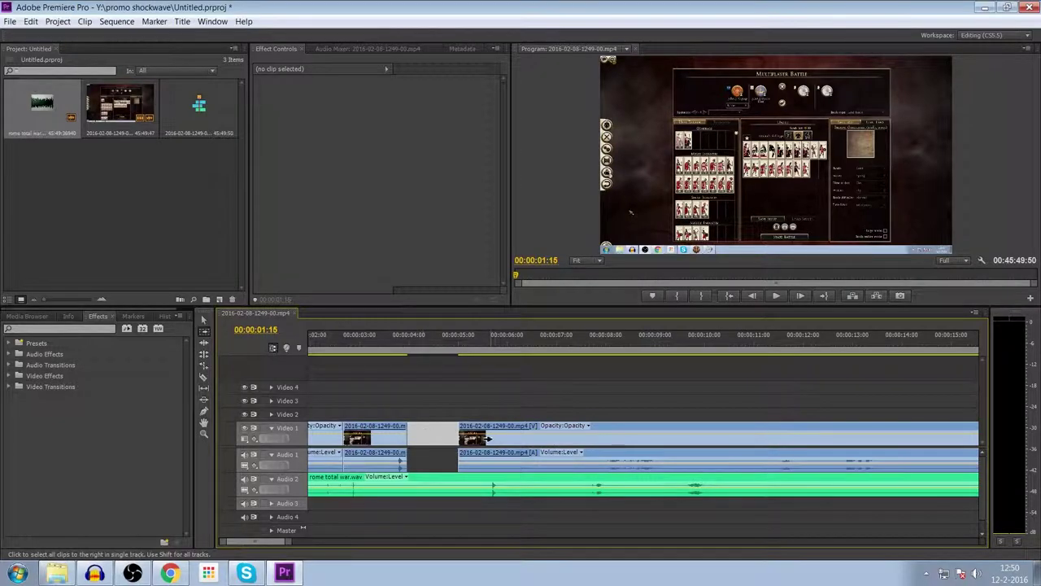
pyautogui.moveTo(502, 444); pyautogui.dragTo(488, 443)
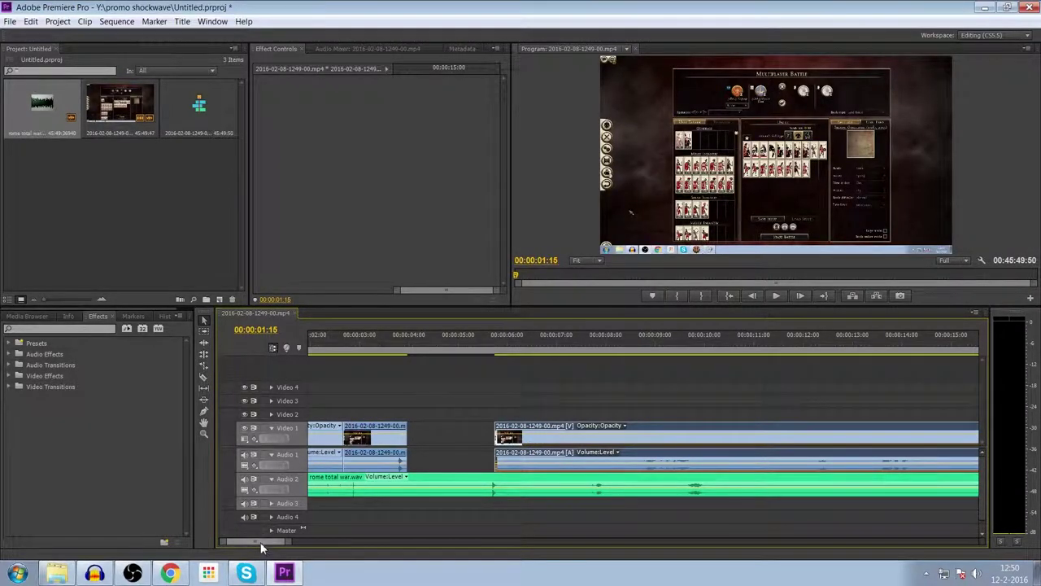
# - Ripple-delete the gap between the Video 1 clips, then zoom the timeline out and back in
pyautogui.press('-')
pyautogui.click(530, 440)
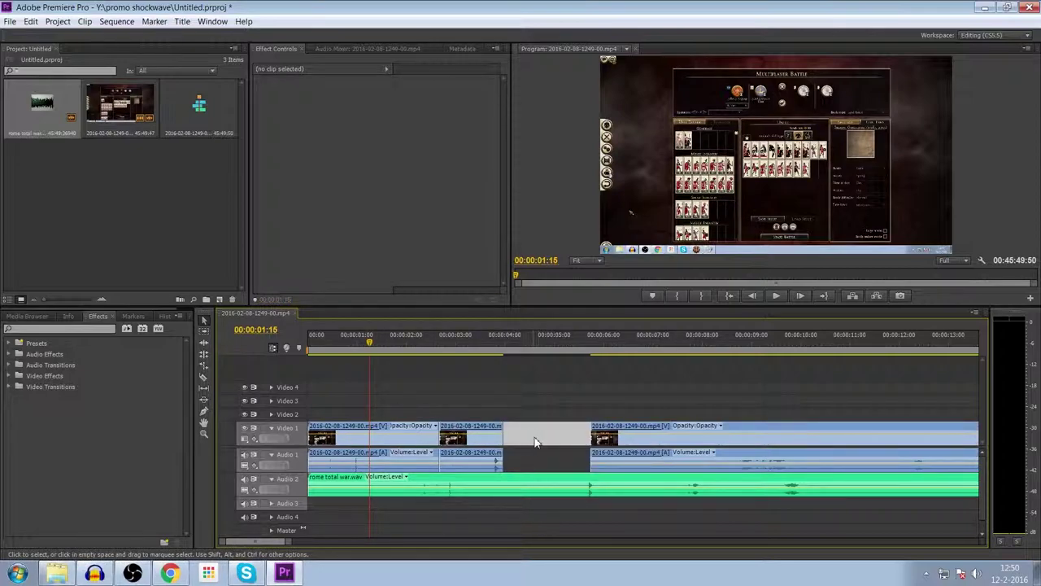
pyautogui.press('Delete')
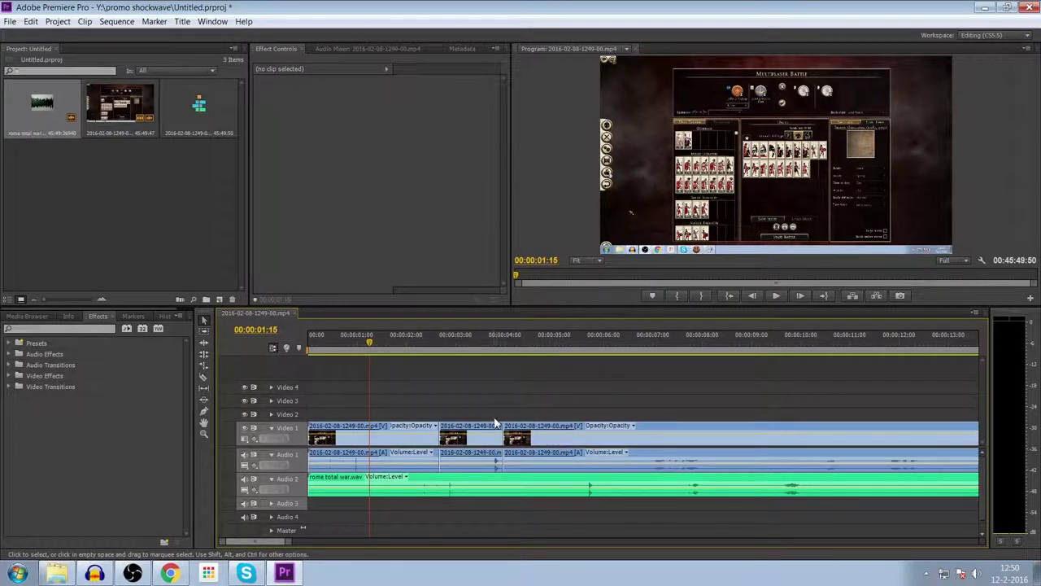
pyautogui.press('-')
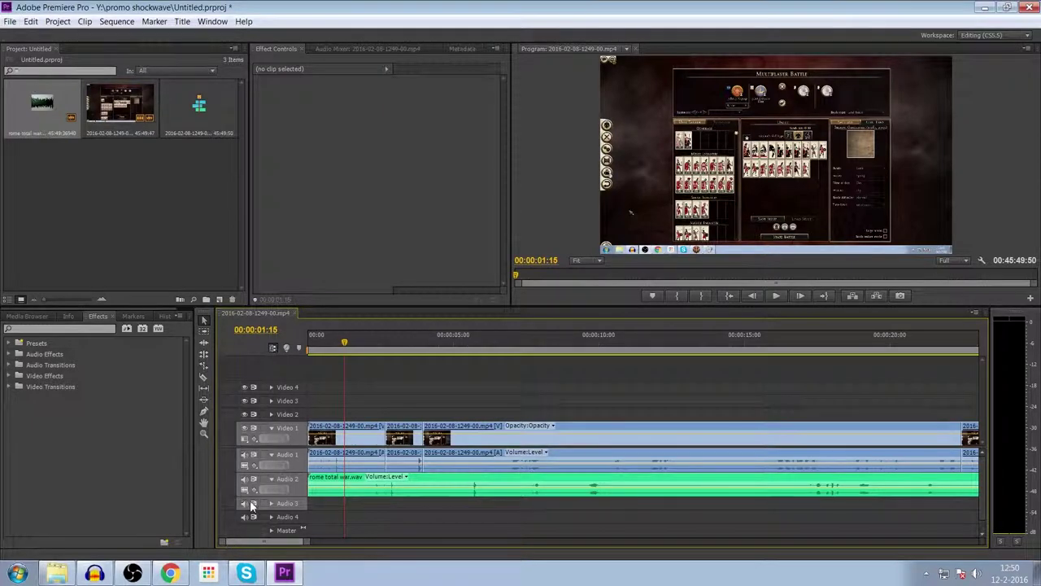
pyautogui.press('=')
pyautogui.press('=')
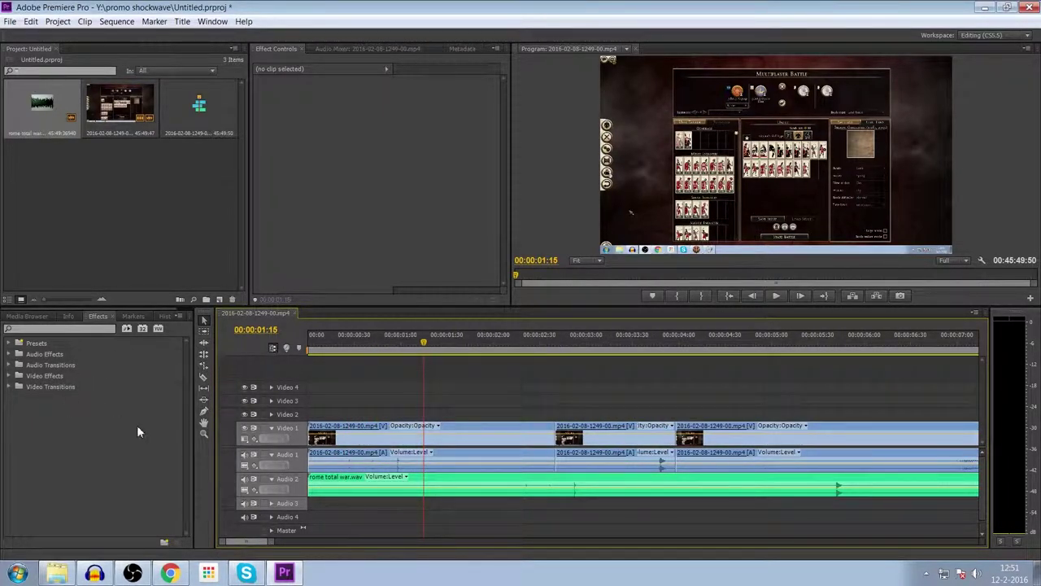
# - Look through the Media Browser, Info, Effects, Markers and History panels
pyautogui.click(29, 315)
pyautogui.click(73, 316)
pyautogui.click(98, 315)
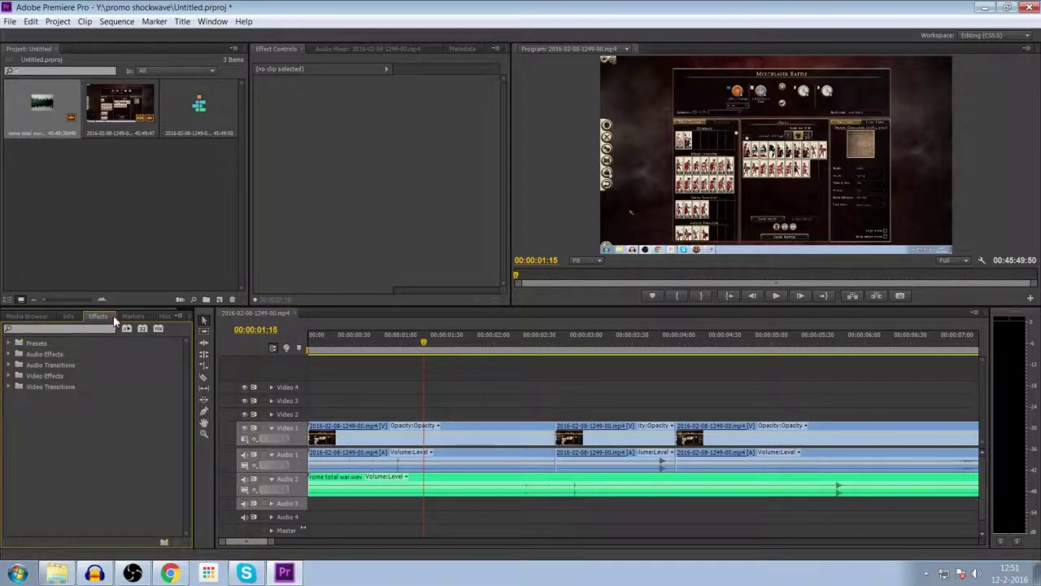
pyautogui.click(133, 316)
pyautogui.click(165, 316)
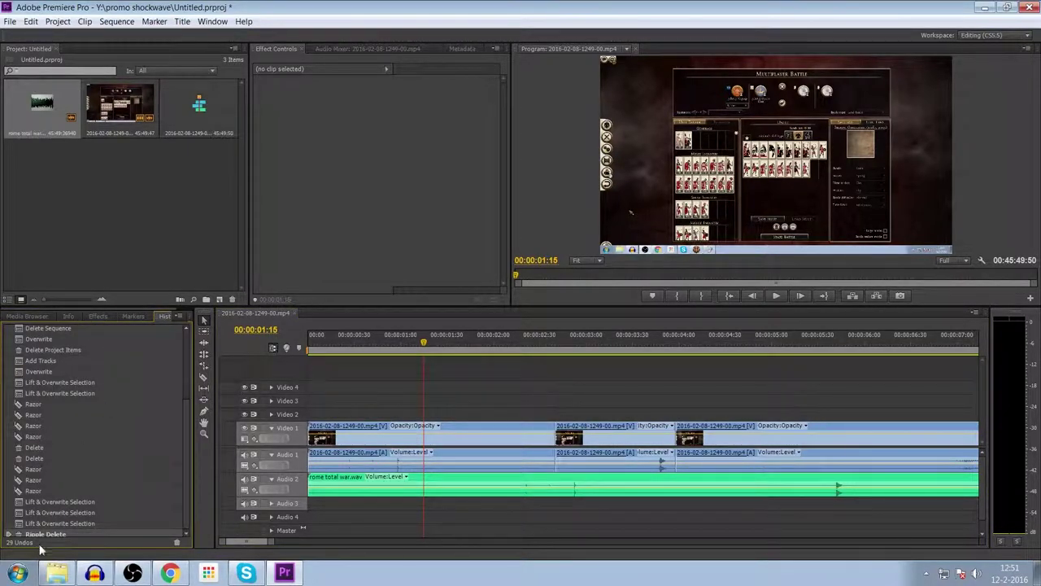
pyautogui.scroll(1, 47, 440)
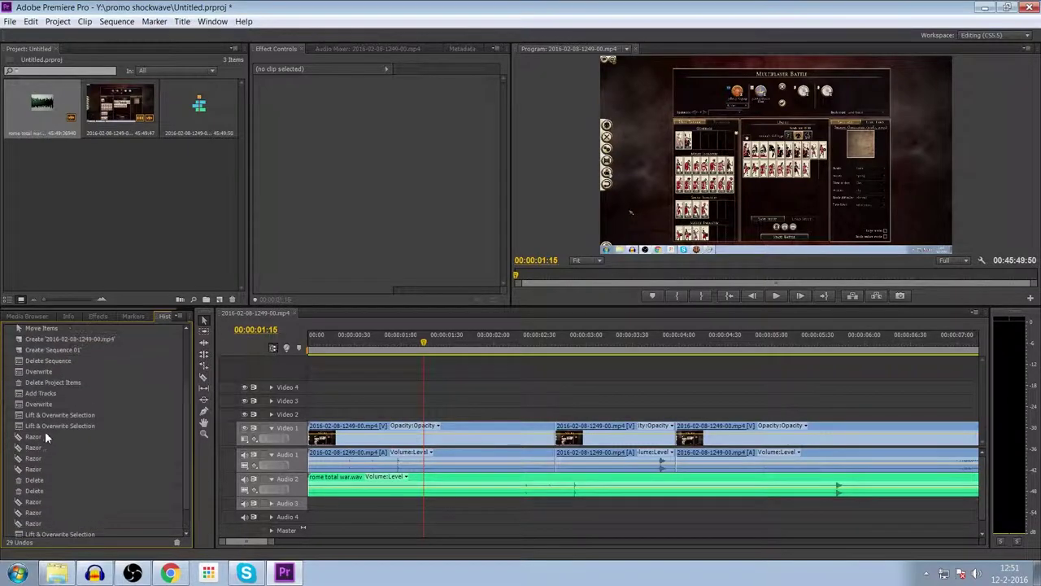
pyautogui.click(96, 315)
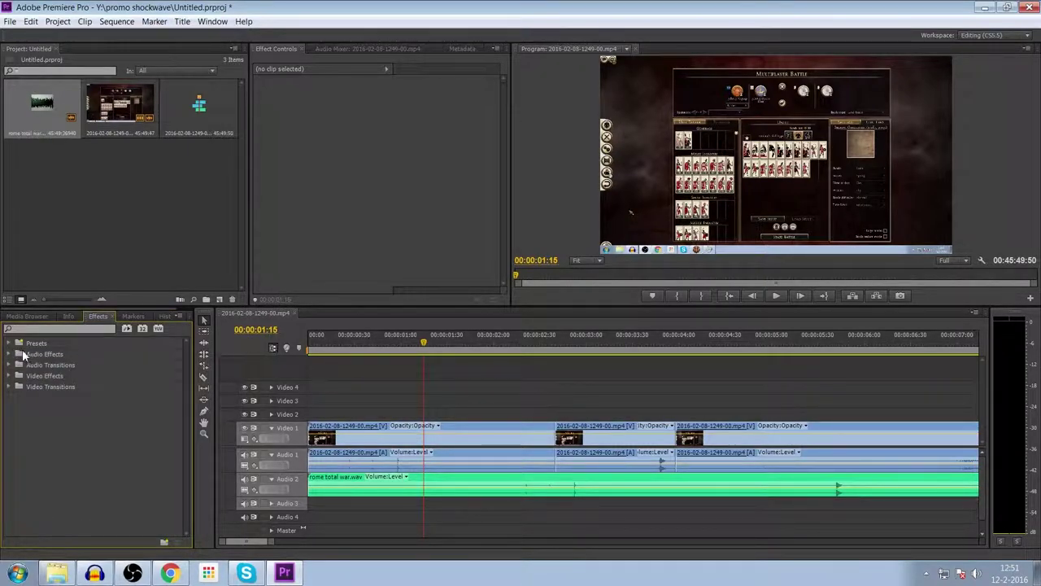
# - Browse the Video and Audio Effects folders, then select the first Video 1 clip
pyautogui.click(59, 328)
pyautogui.click(11, 375)
pyautogui.click(12, 376)
pyautogui.click(11, 358)
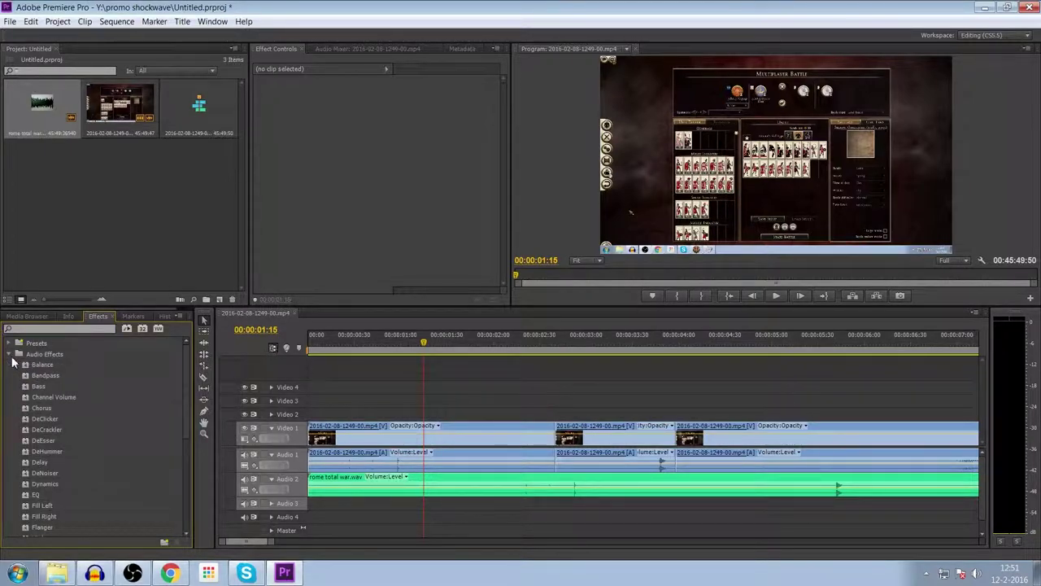
pyautogui.click(11, 358)
pyautogui.click(11, 376)
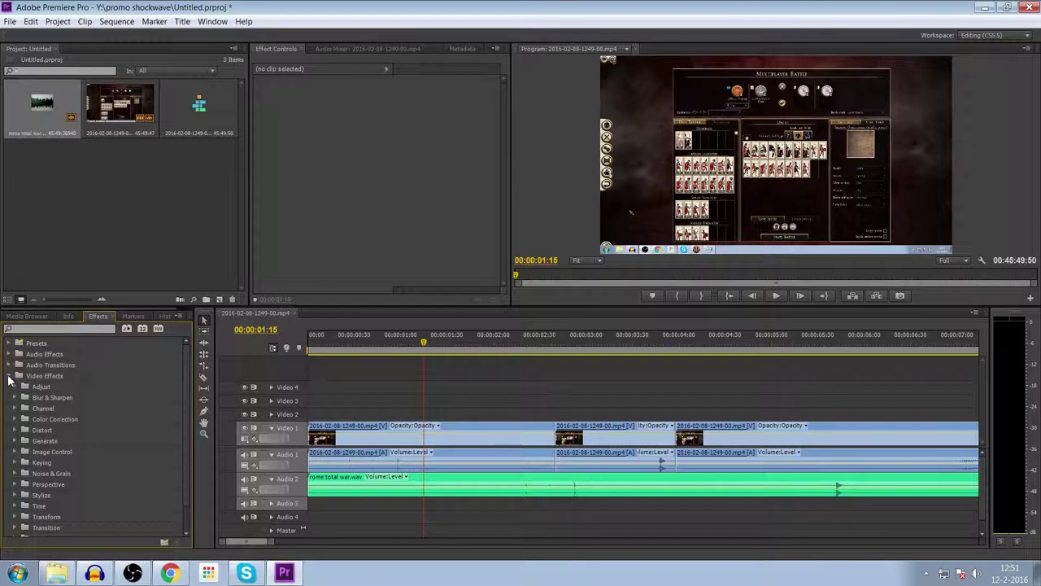
pyautogui.click(10, 377)
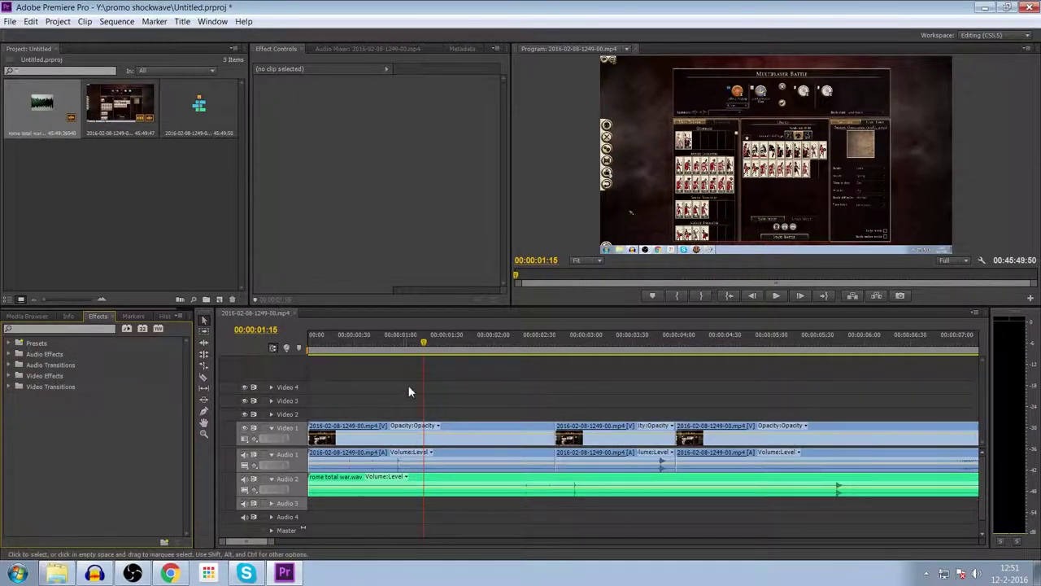
pyautogui.click(433, 383)
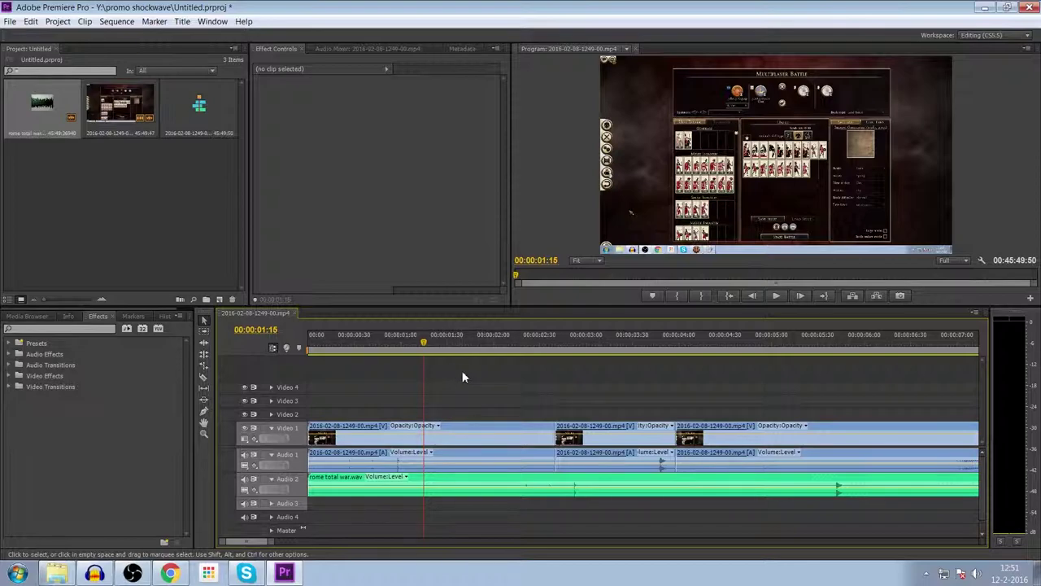
pyautogui.click(452, 431)
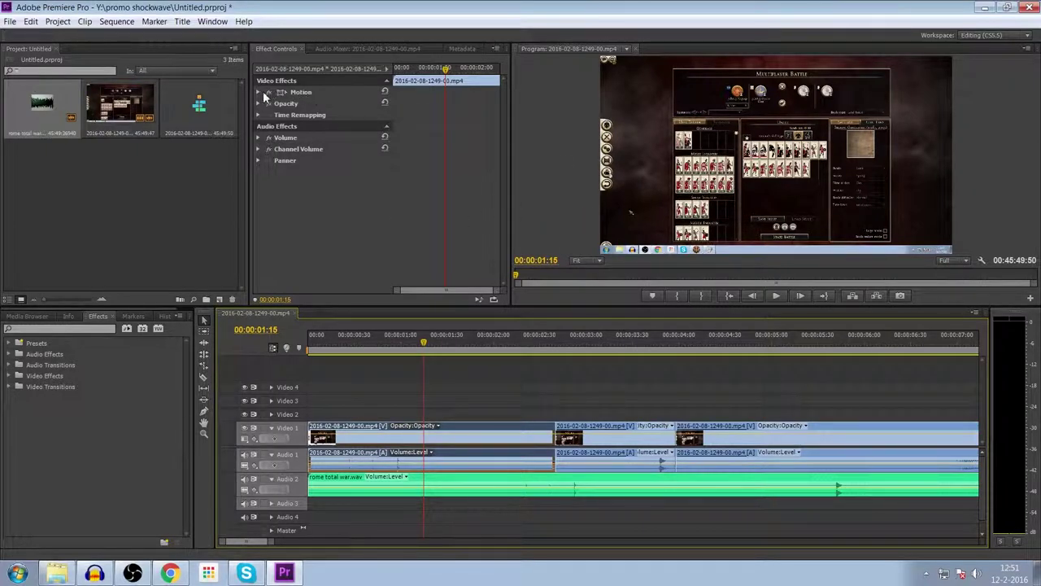
pyautogui.click(458, 433)
pyautogui.click(12, 377)
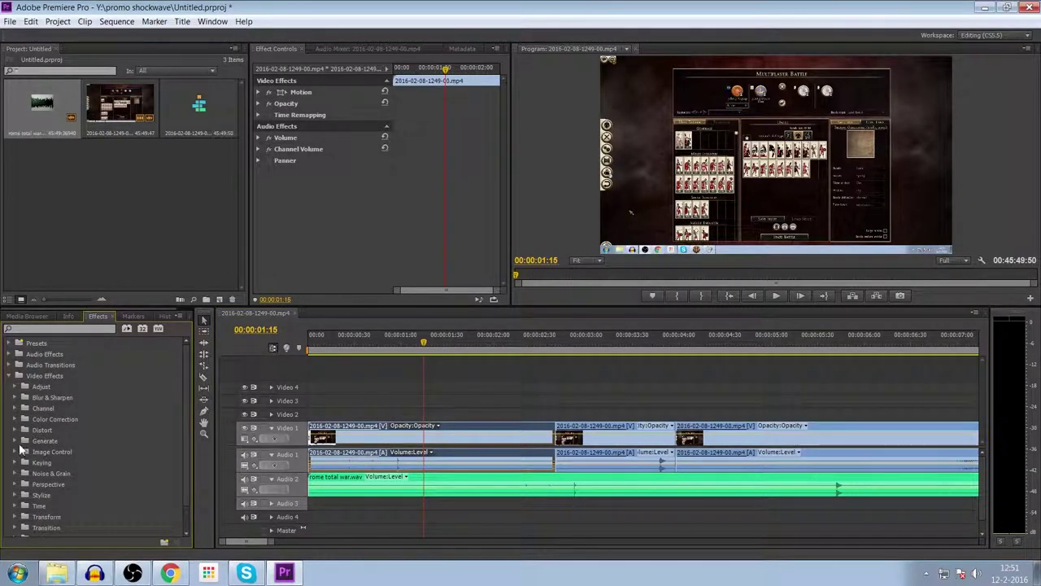
pyautogui.click(13, 419)
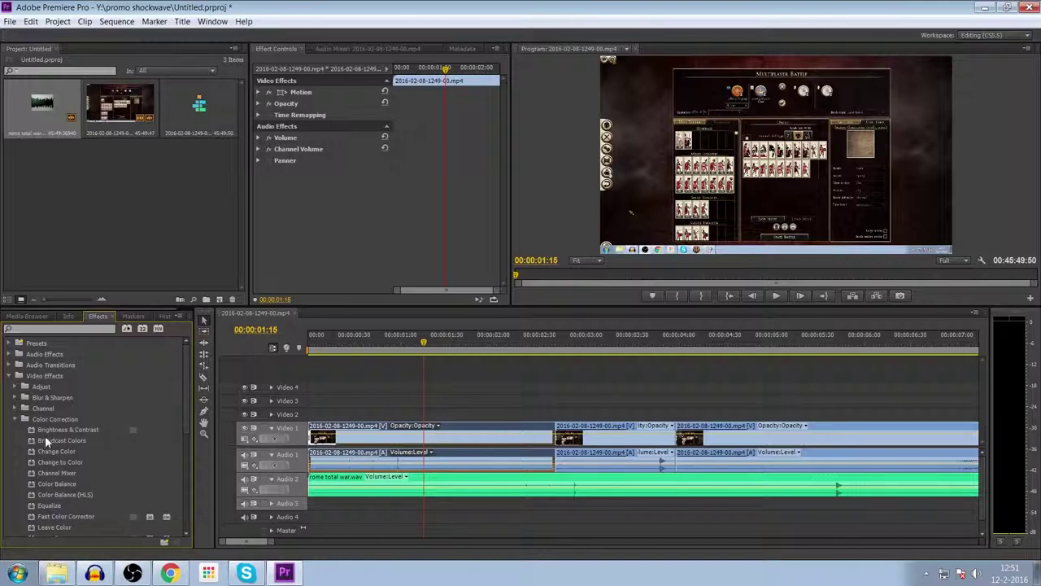
pyautogui.moveTo(352, 244)
pyautogui.mouseDown()
pyautogui.moveTo(376, 442)
pyautogui.moveTo(363, 436)
pyautogui.mouseUp()
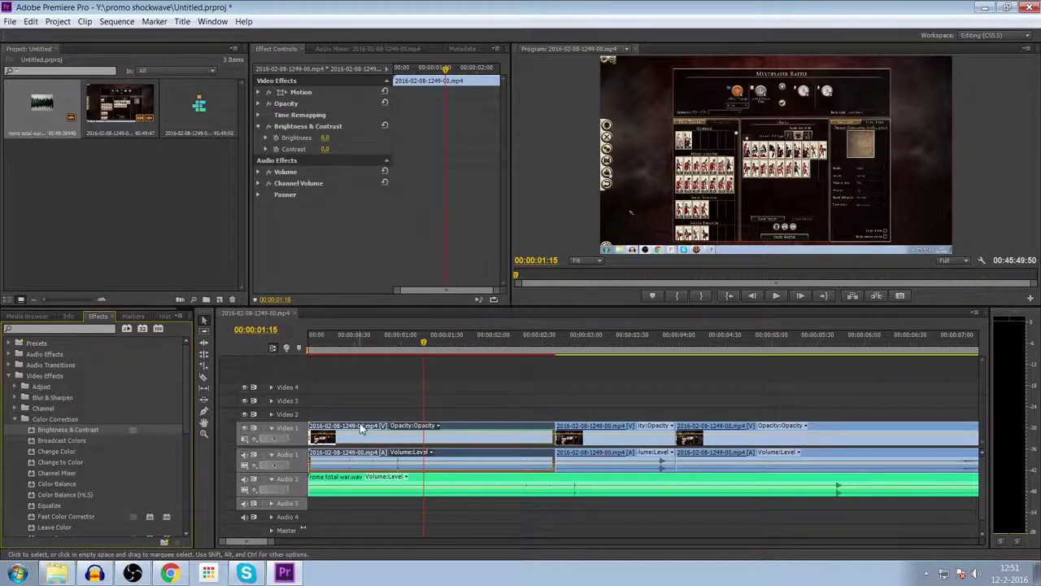
pyautogui.click(384, 353)
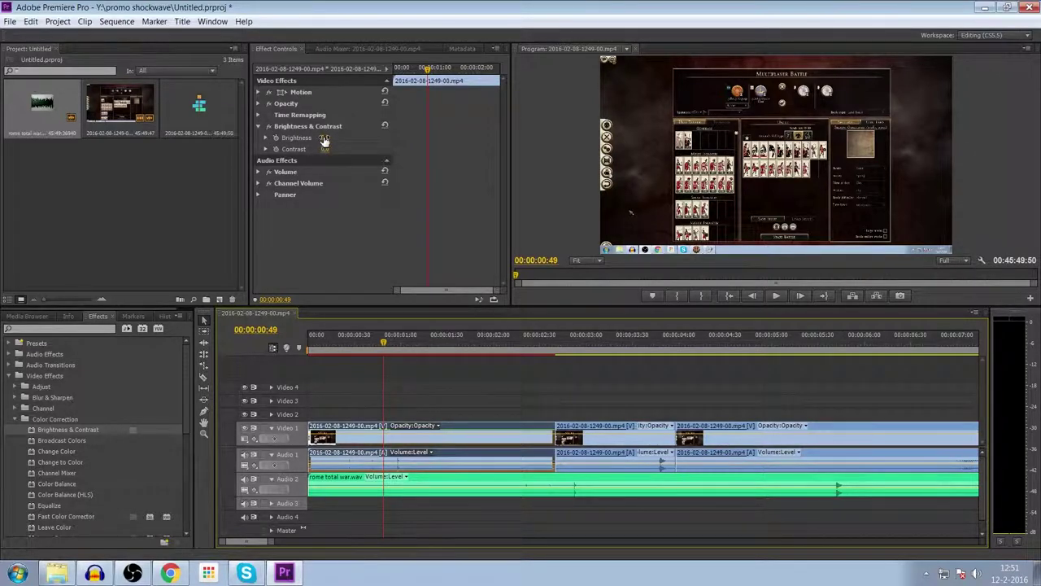
pyautogui.moveTo(323, 139); pyautogui.dragTo(325, 138)
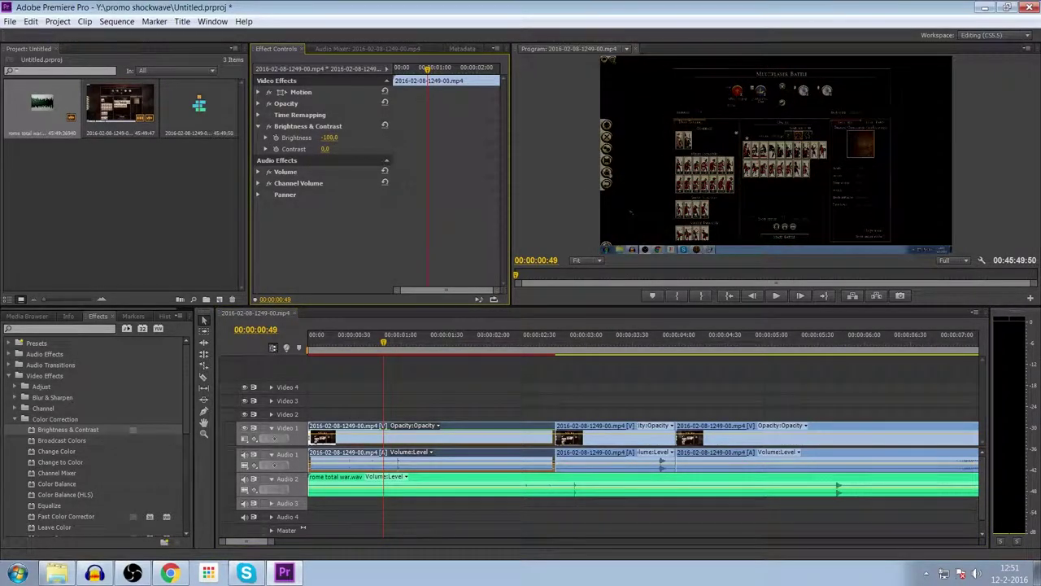
pyautogui.click(291, 127)
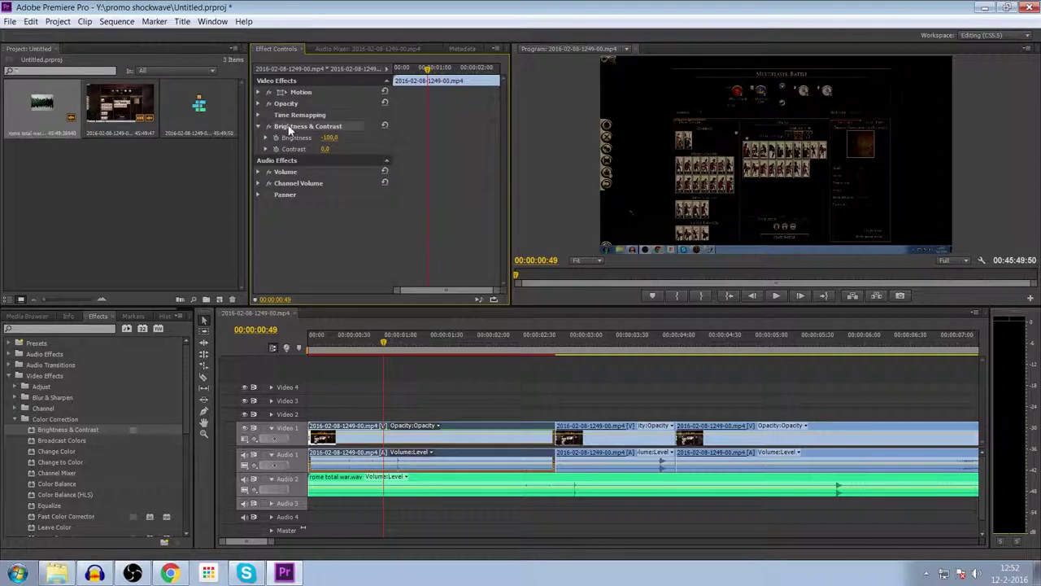
pyautogui.press('Delete')
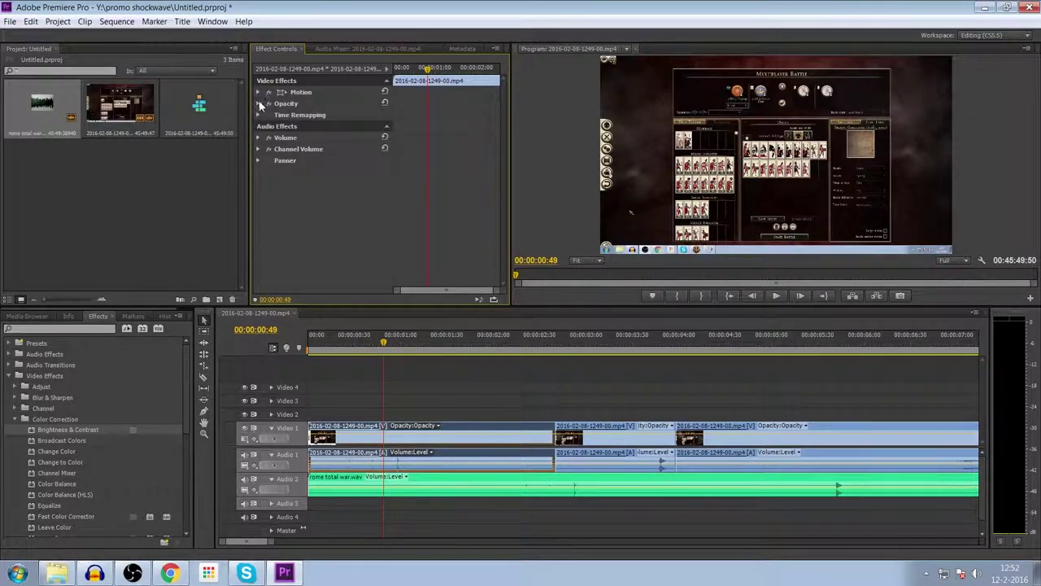
# - Expand Motion and set a first Position keyframe at about 00:00:00:26
pyautogui.moveTo(363, 341); pyautogui.dragTo(354, 343)
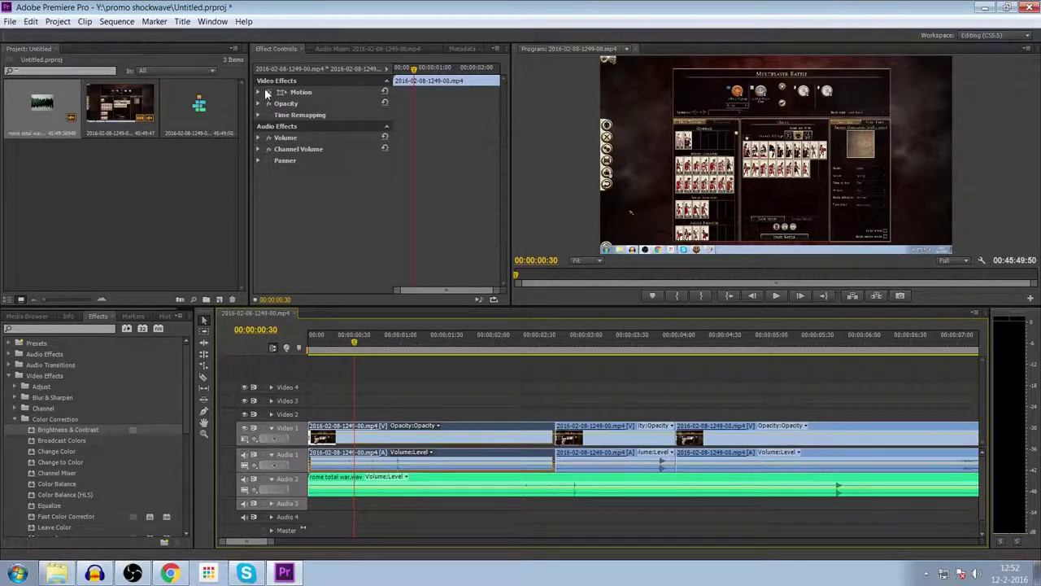
pyautogui.click(259, 92)
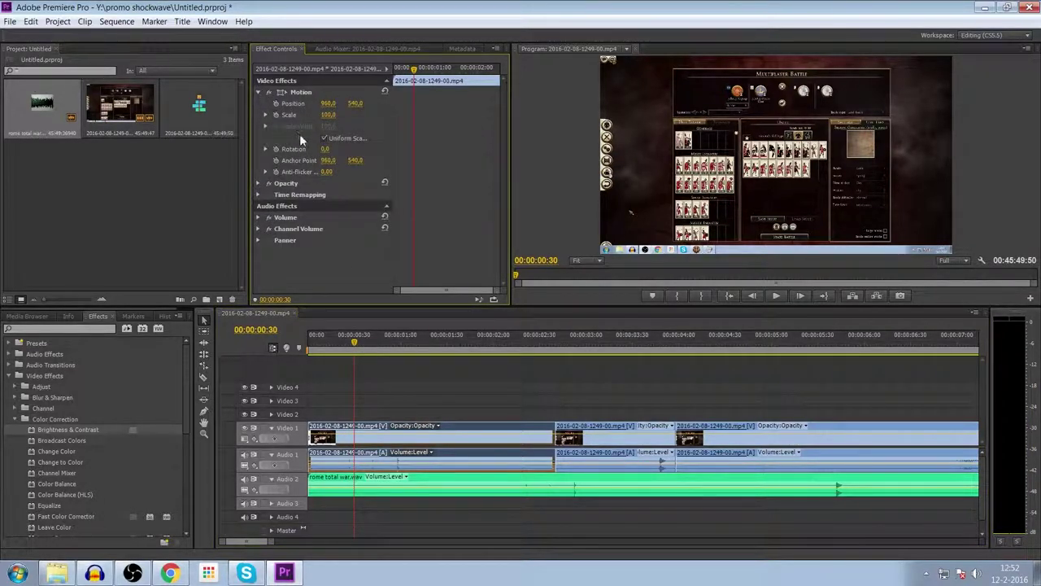
pyautogui.click(259, 93)
pyautogui.click(258, 91)
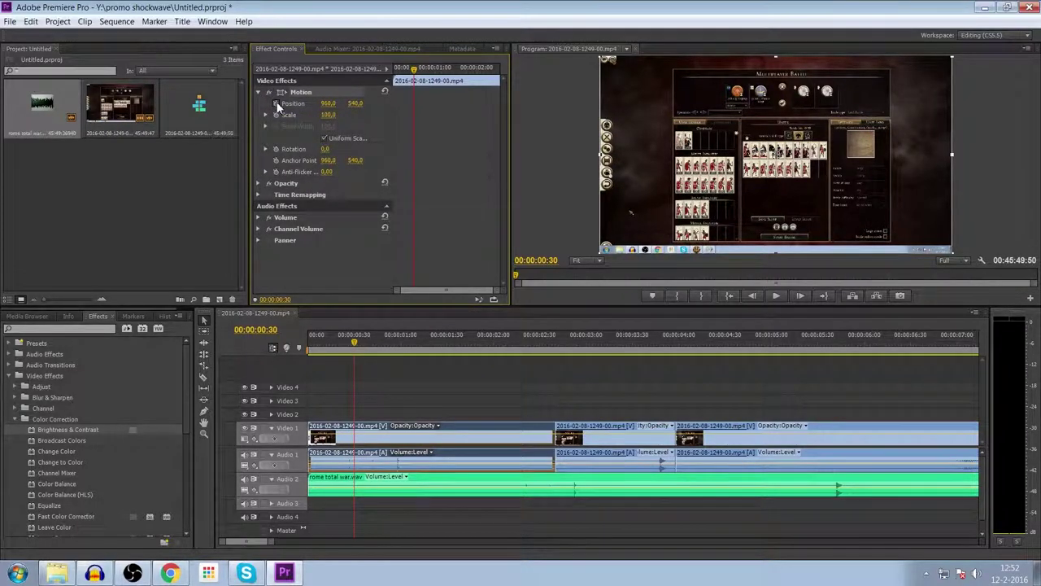
pyautogui.click(278, 104)
# - Add a second Position keyframe at 00:00:00:47, preview it, then delete both keyframes
pyautogui.moveTo(416, 73); pyautogui.dragTo(425, 71)
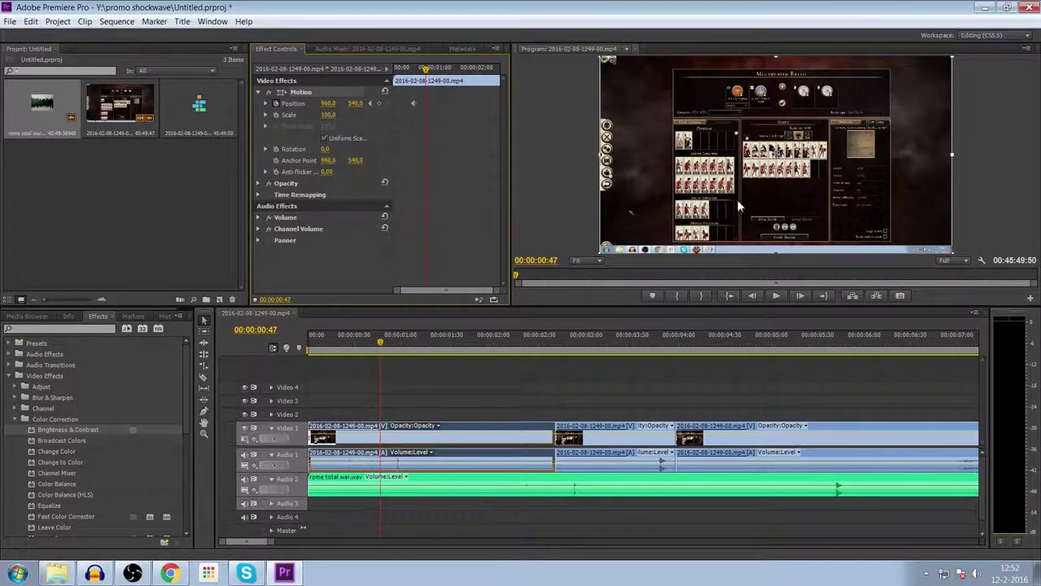
pyautogui.moveTo(719, 195); pyautogui.dragTo(688, 167)
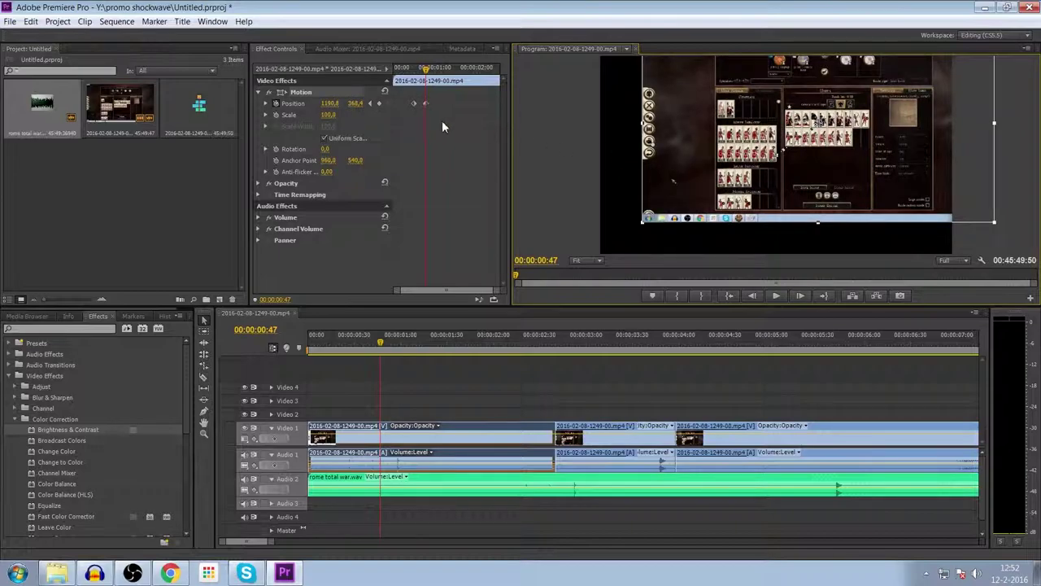
pyautogui.moveTo(425, 71)
pyautogui.mouseDown()
pyautogui.moveTo(415, 71)
pyautogui.moveTo(427, 107)
pyautogui.moveTo(453, 103)
pyautogui.mouseUp()
pyautogui.click(413, 72)
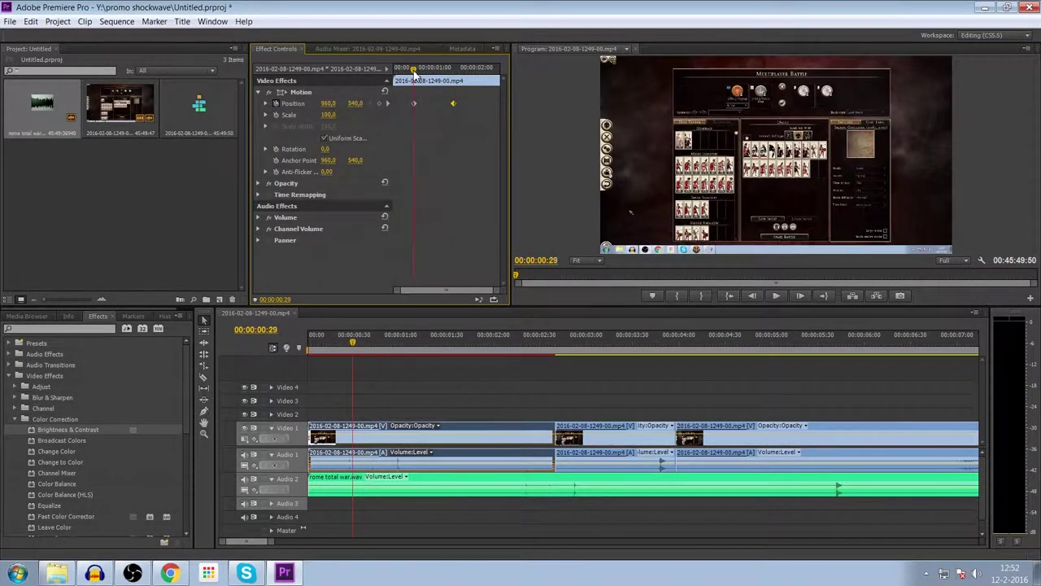
pyautogui.moveTo(413, 71); pyautogui.dragTo(427, 114)
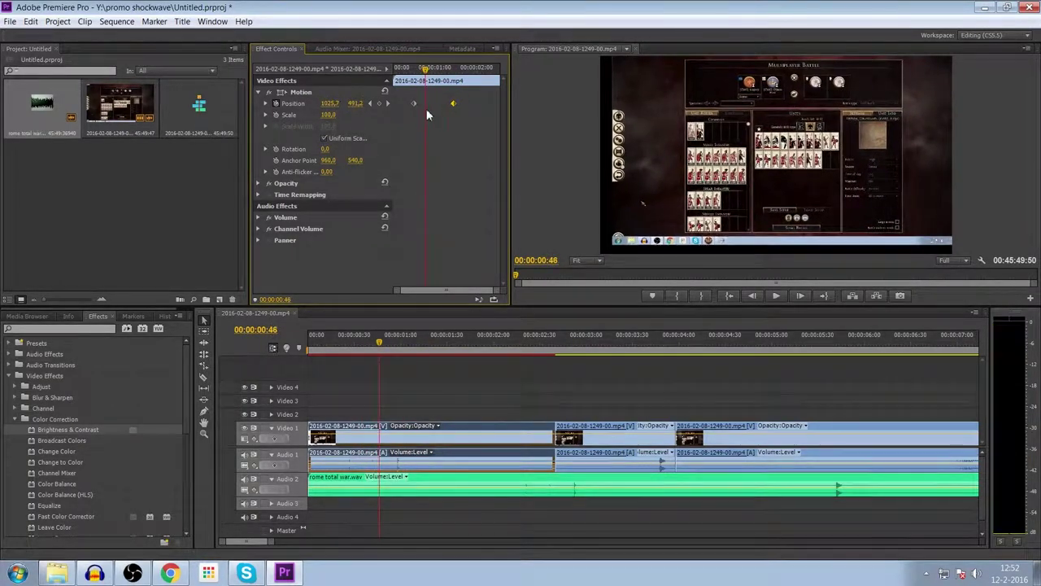
pyautogui.press('Delete')
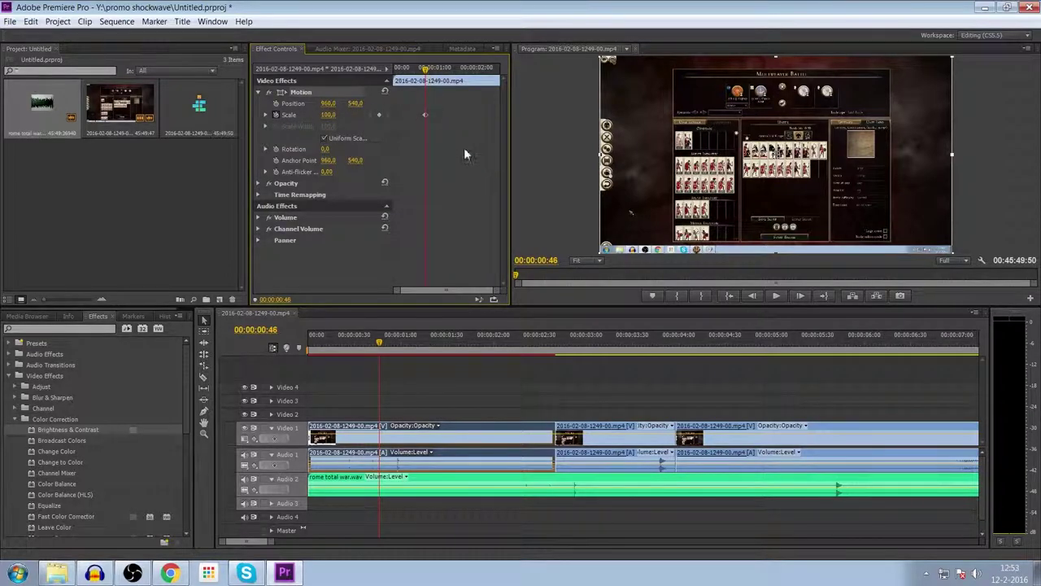
# - Keyframe the gameplay clip's Motion Scale at 250, then at 100 a little later
pyautogui.moveTo(428, 71); pyautogui.dragTo(431, 71)
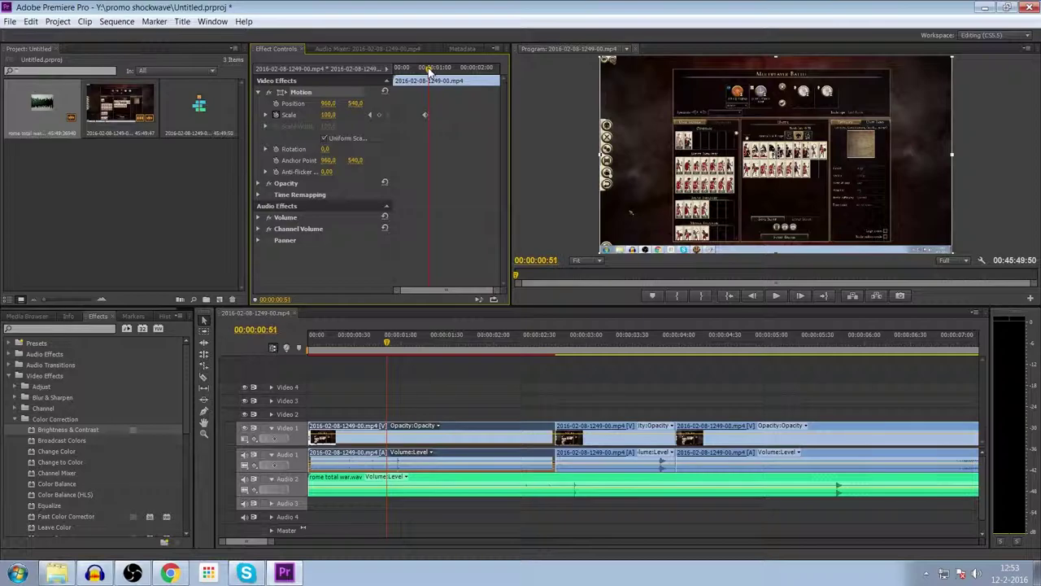
pyautogui.click(328, 115)
pyautogui.write('250')
pyautogui.press('Return')
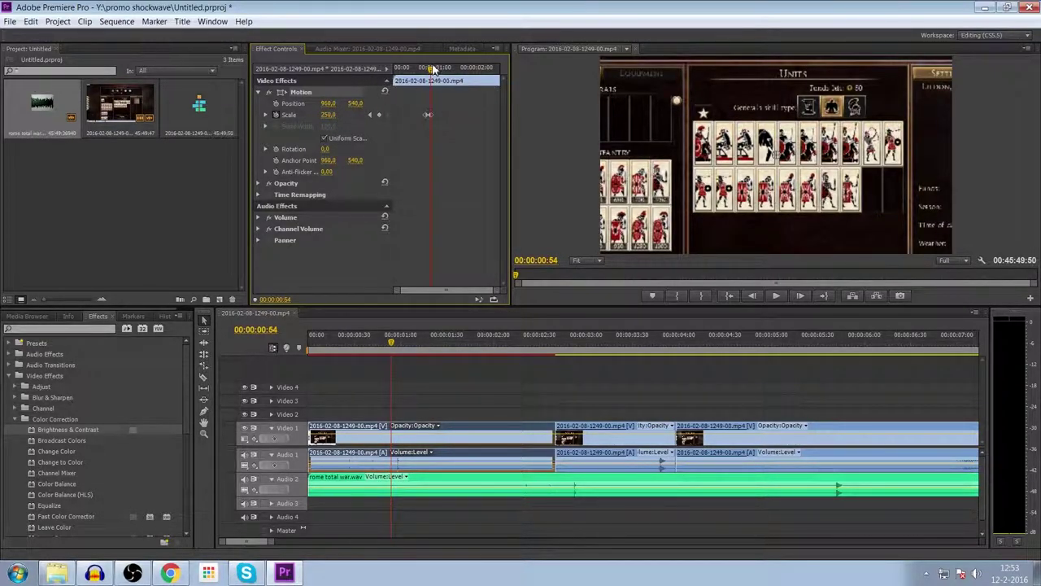
pyautogui.moveTo(430, 69); pyautogui.dragTo(449, 70)
pyautogui.click(330, 115)
pyautogui.write('100')
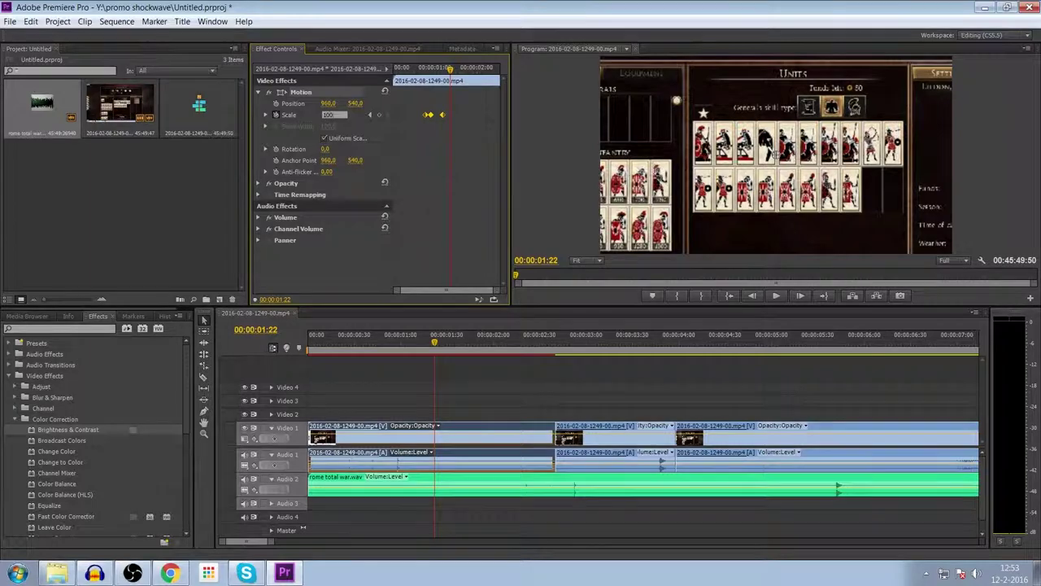
pyautogui.press('Return')
# - Play back the zoom from an earlier frame, then turn off Scale animation
pyautogui.click(417, 68)
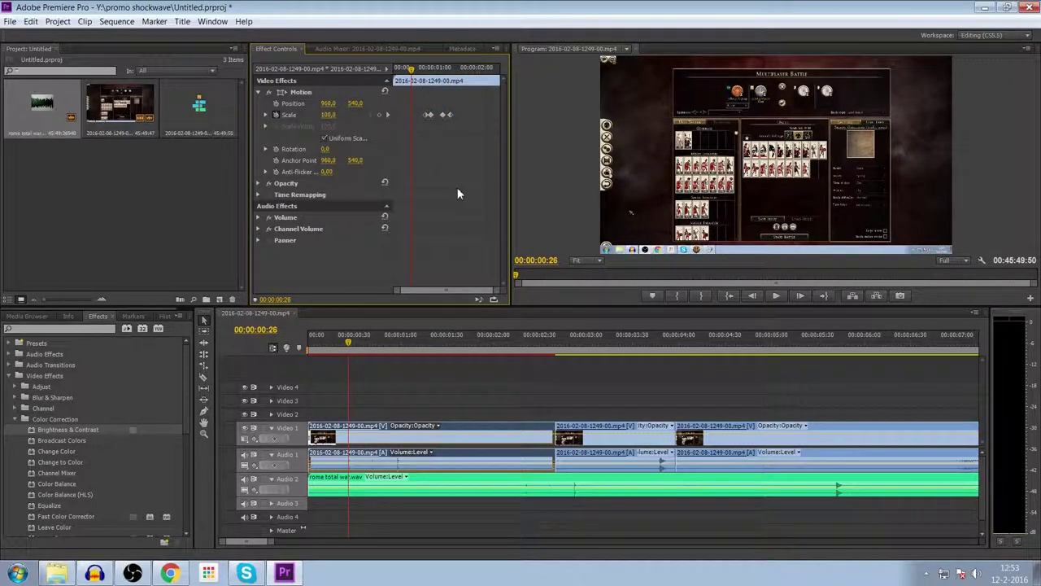
pyautogui.press('space')
pyautogui.press('space')
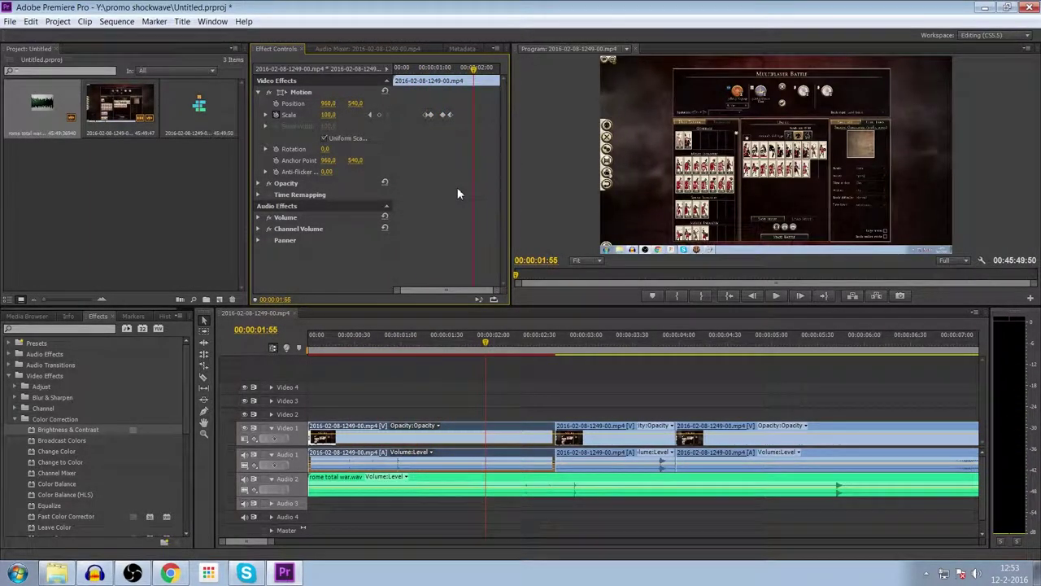
pyautogui.moveTo(447, 70); pyautogui.dragTo(419, 71)
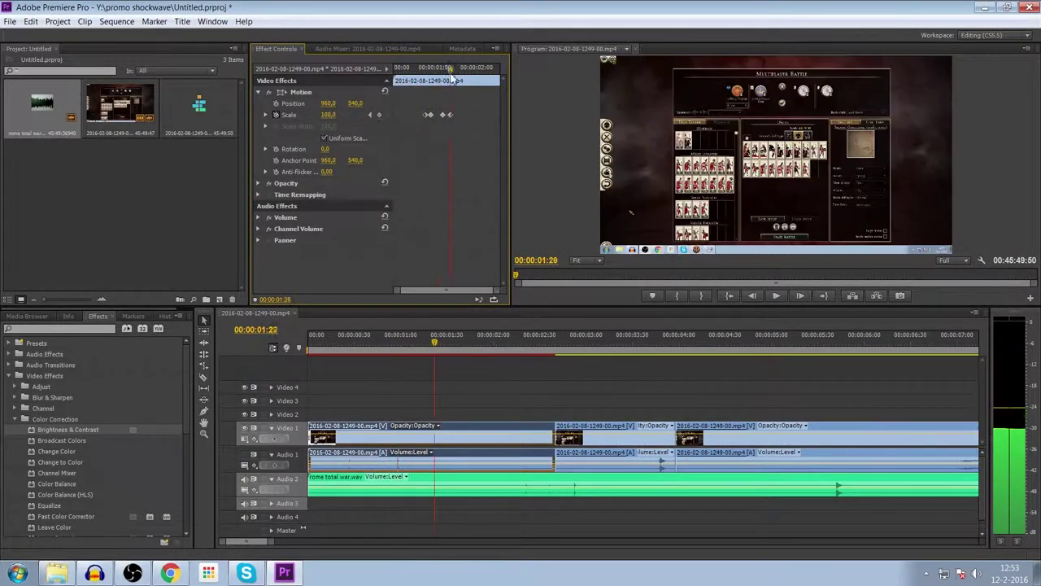
pyautogui.click(276, 114)
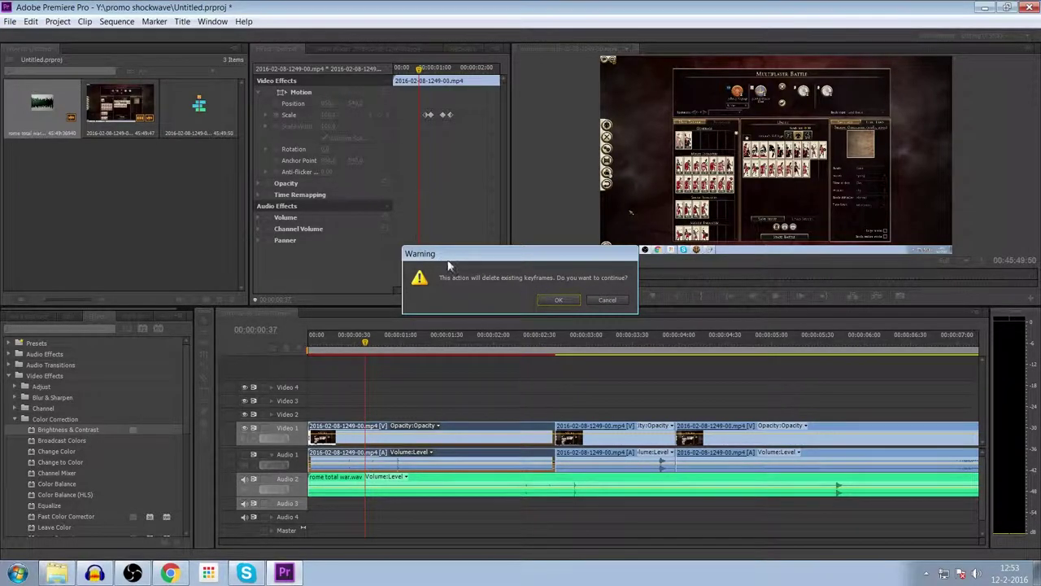
# - Confirm deleting the Scale keyframes, deselect the clip and enlarge the sequence timeline
pyautogui.click(558, 300)
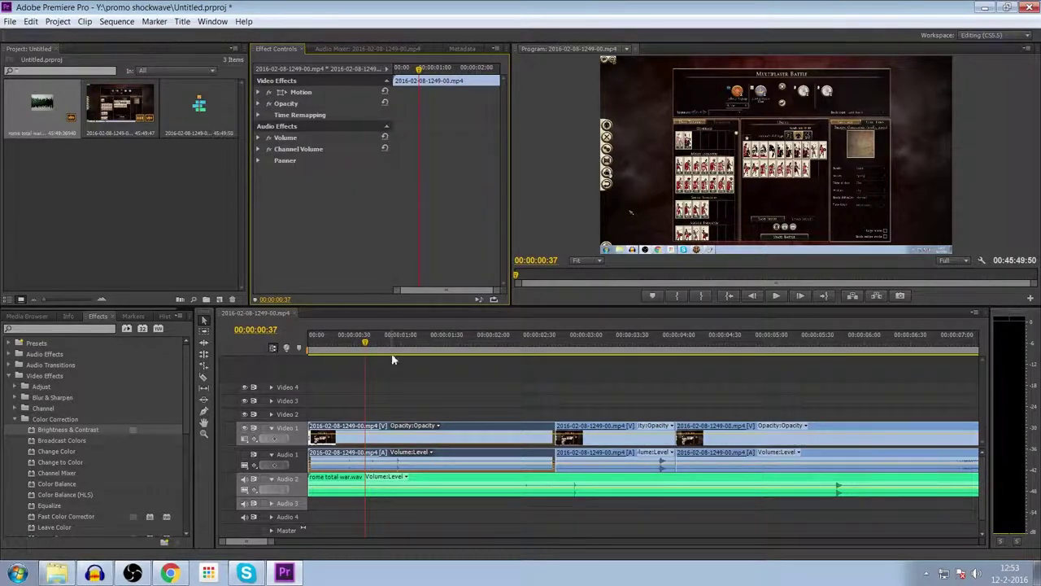
pyautogui.click(393, 397)
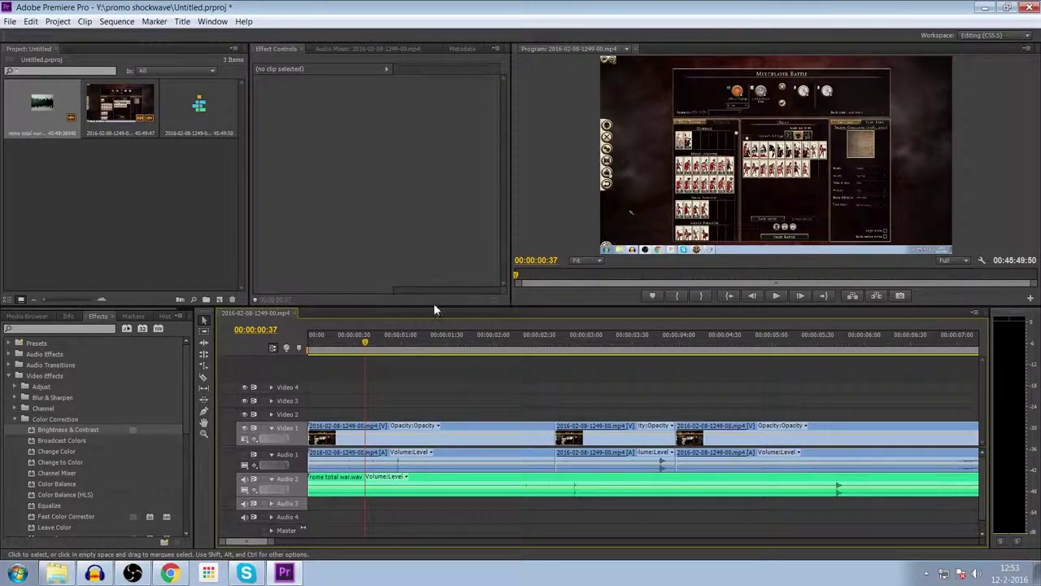
pyautogui.moveTo(453, 307); pyautogui.dragTo(453, 286)
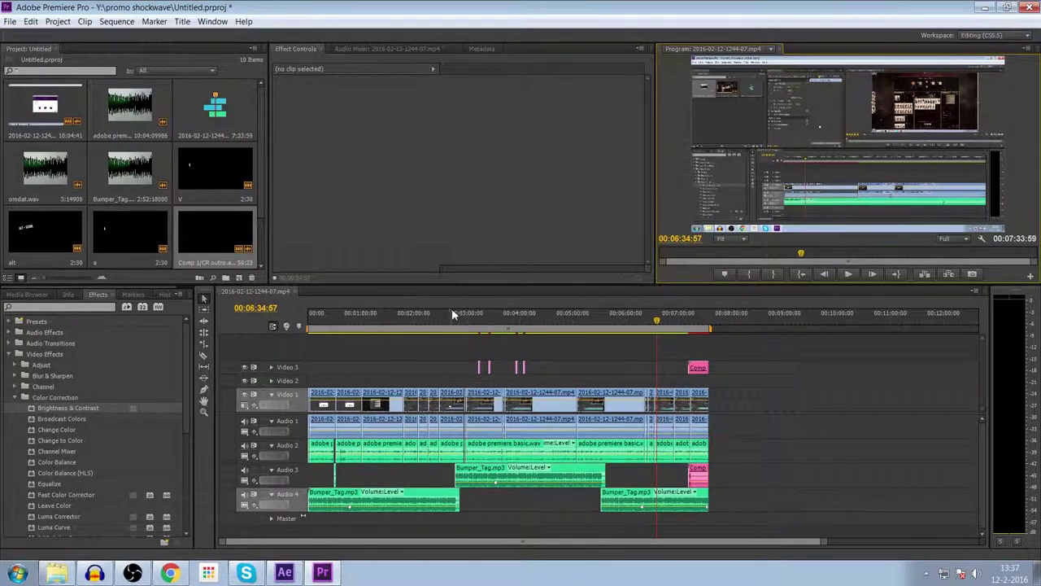
# - Open Export Settings for the active sequence via File > Export > Media
pyautogui.click(333, 347)
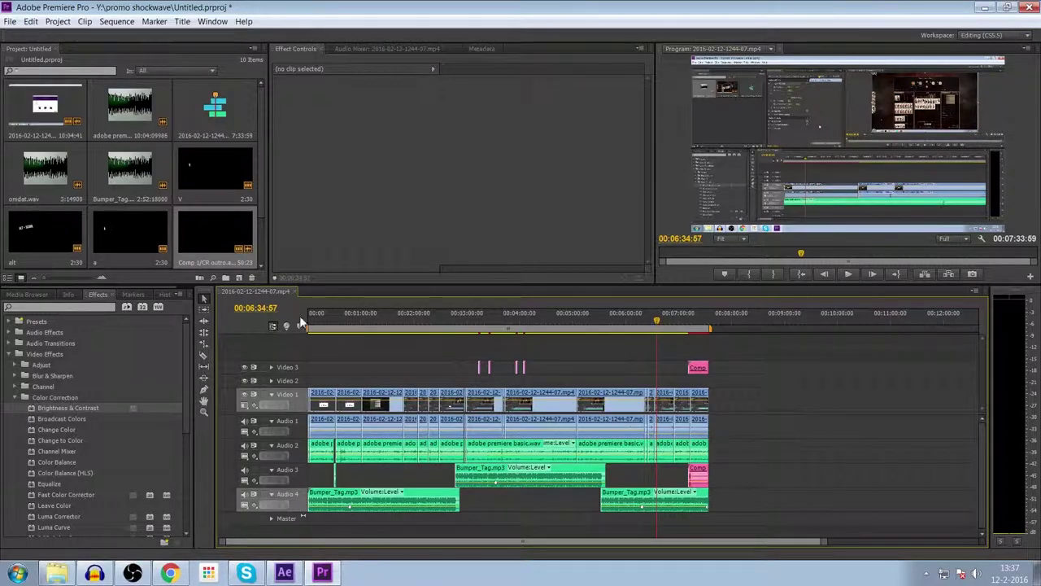
pyautogui.click(9, 21)
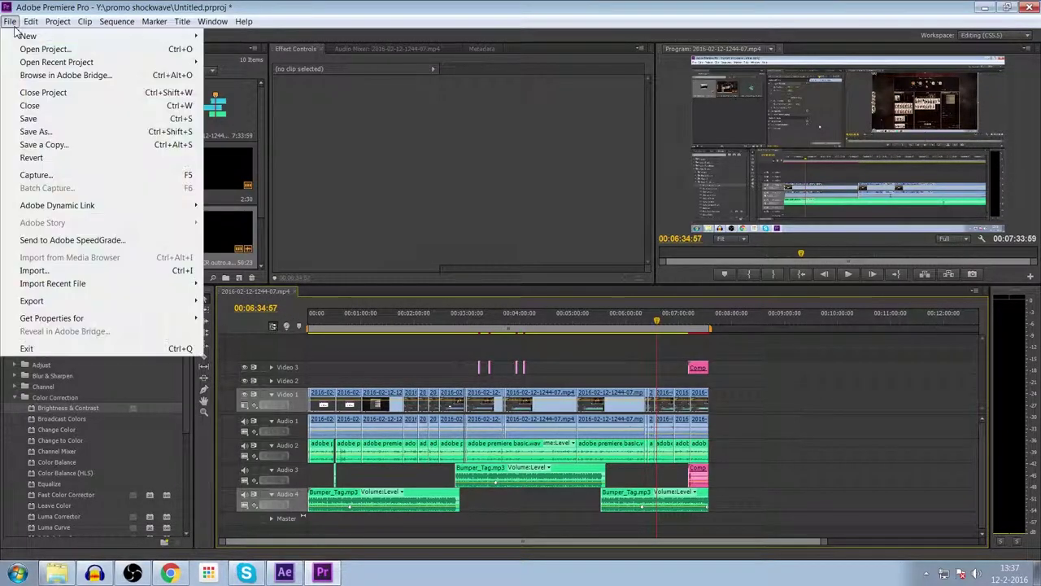
pyautogui.moveTo(49, 301)
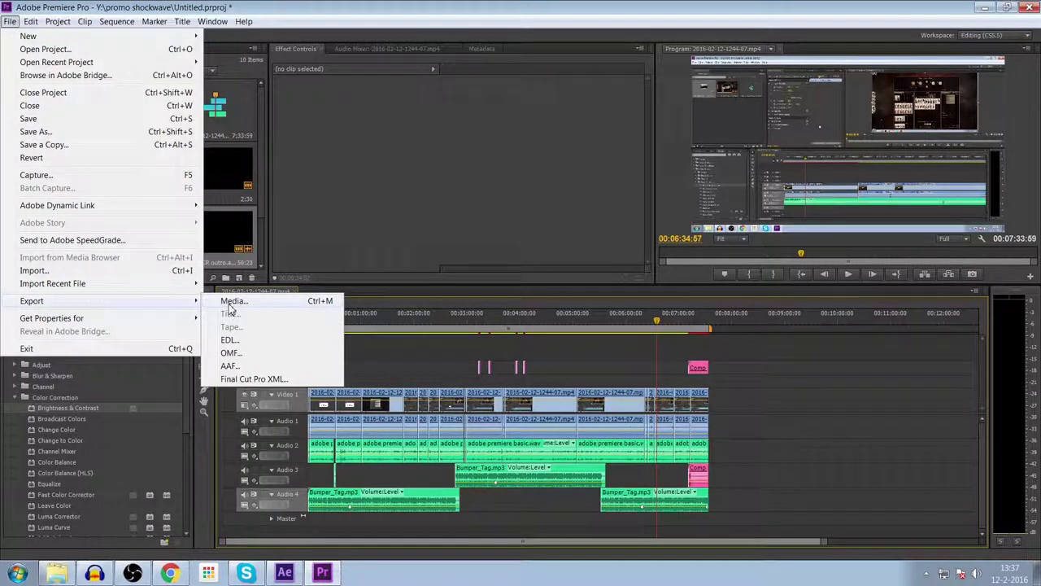
pyautogui.click(293, 298)
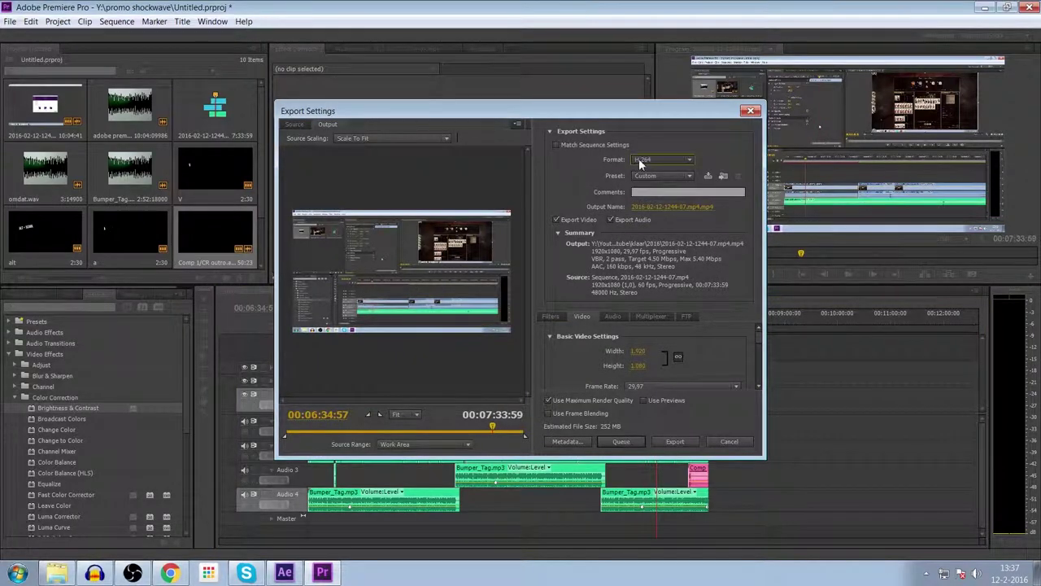
pyautogui.click(660, 160)
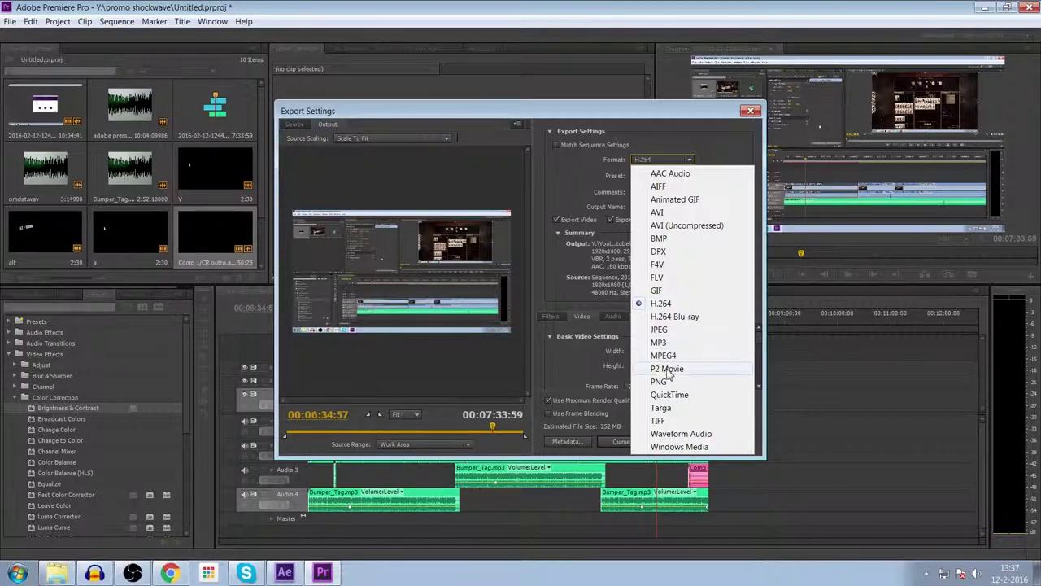
pyautogui.click(712, 303)
pyautogui.click(659, 176)
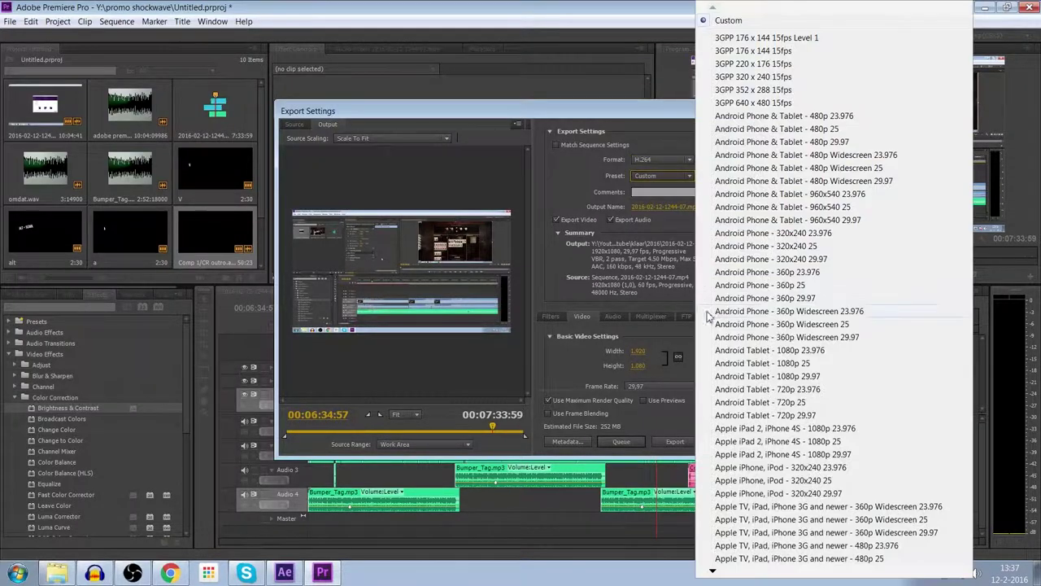
pyautogui.click(663, 173)
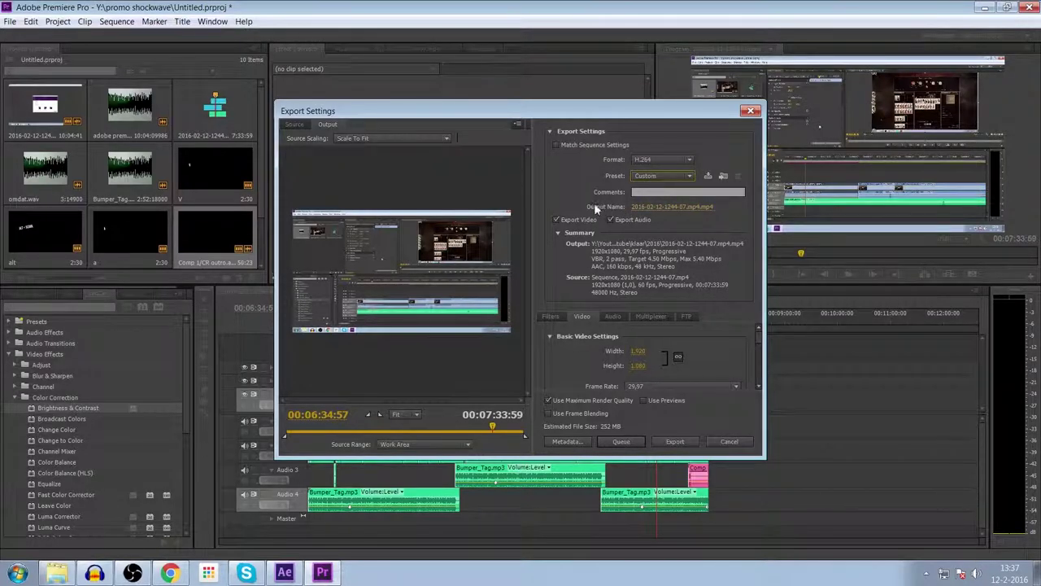
pyautogui.click(667, 207)
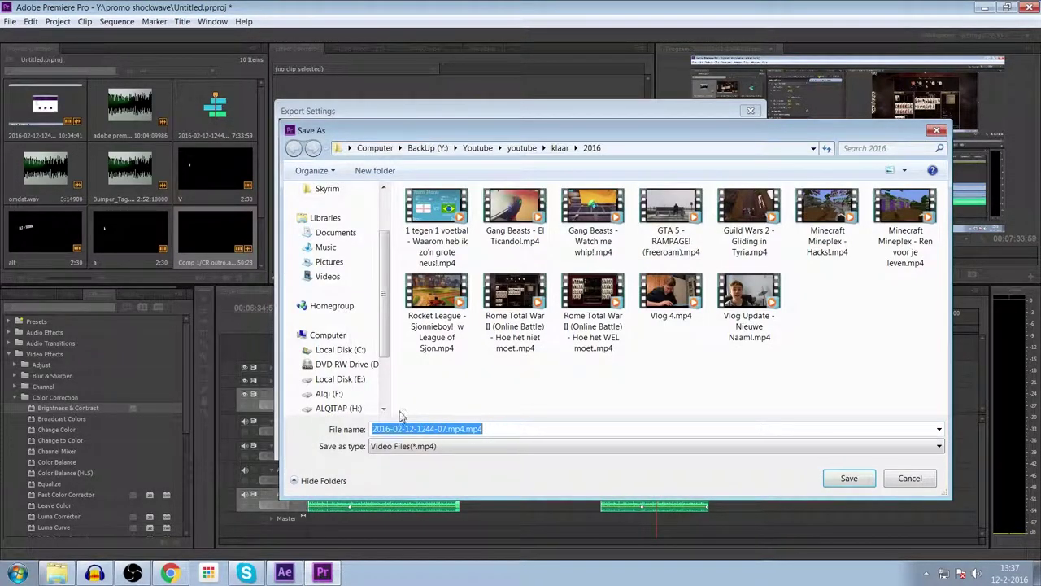
pyautogui.click(910, 477)
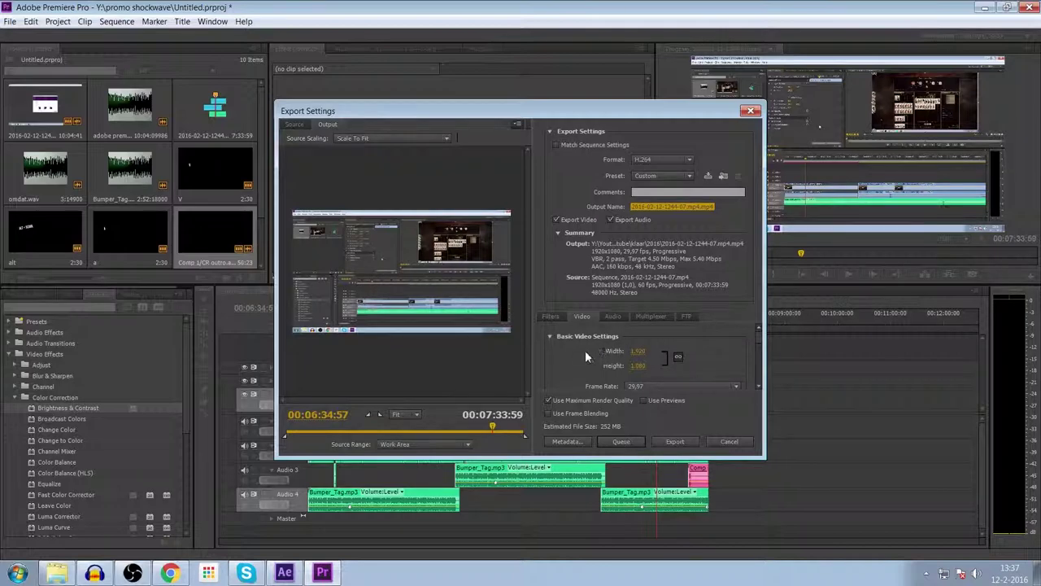
pyautogui.scroll(-1, 578, 352)
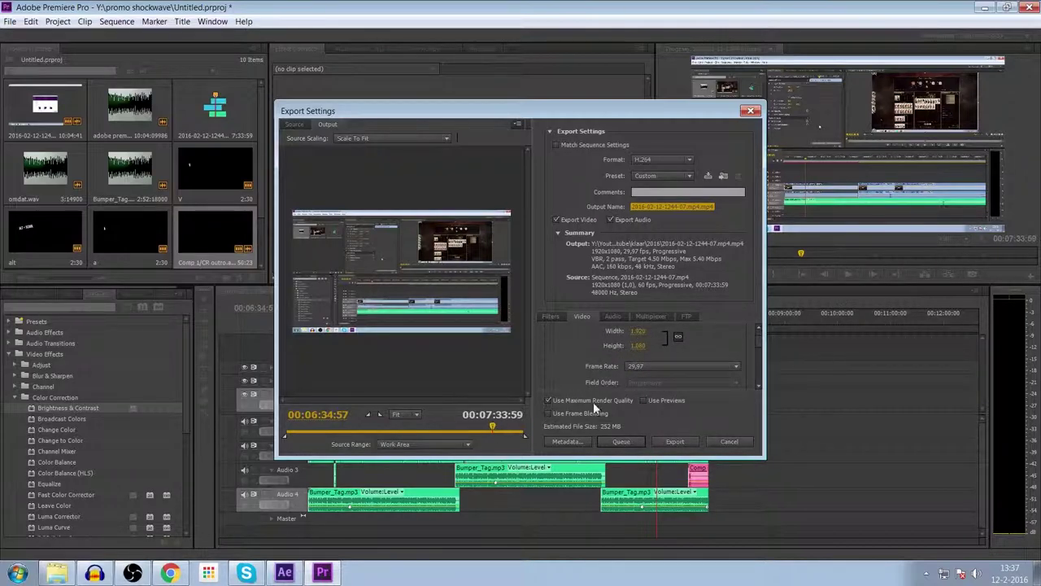
# - Try a 60 fps frame rate and dismiss the resulting encoder error
pyautogui.click(636, 368)
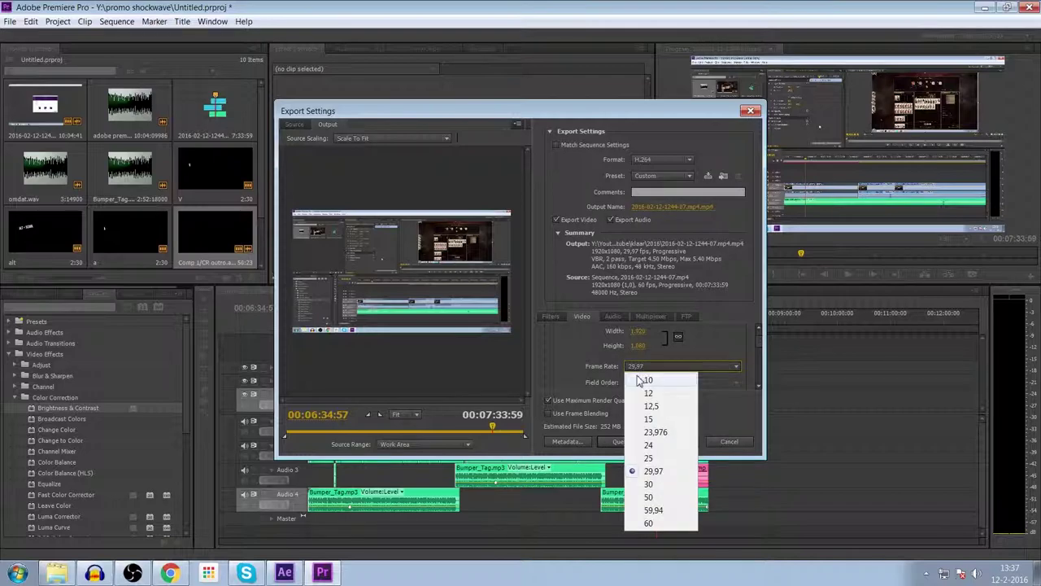
pyautogui.click(647, 523)
pyautogui.click(625, 299)
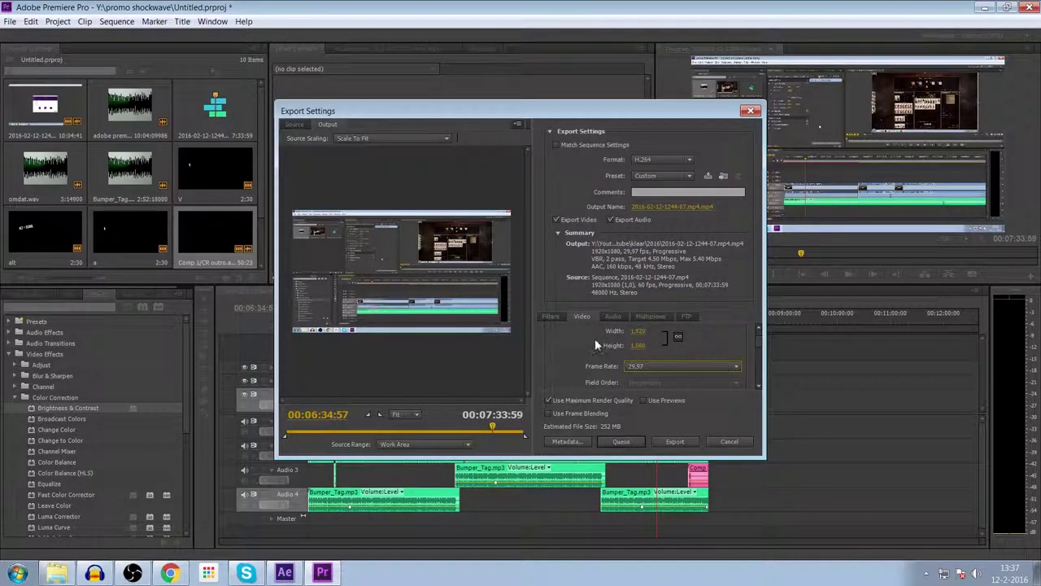
# - Raise the bitrates to 11.4 Mbps target and 11.66 Mbps maximum, giving an estimated 625 MB
pyautogui.scroll(-2, 575, 344)
pyautogui.scroll(-2, 575, 344)
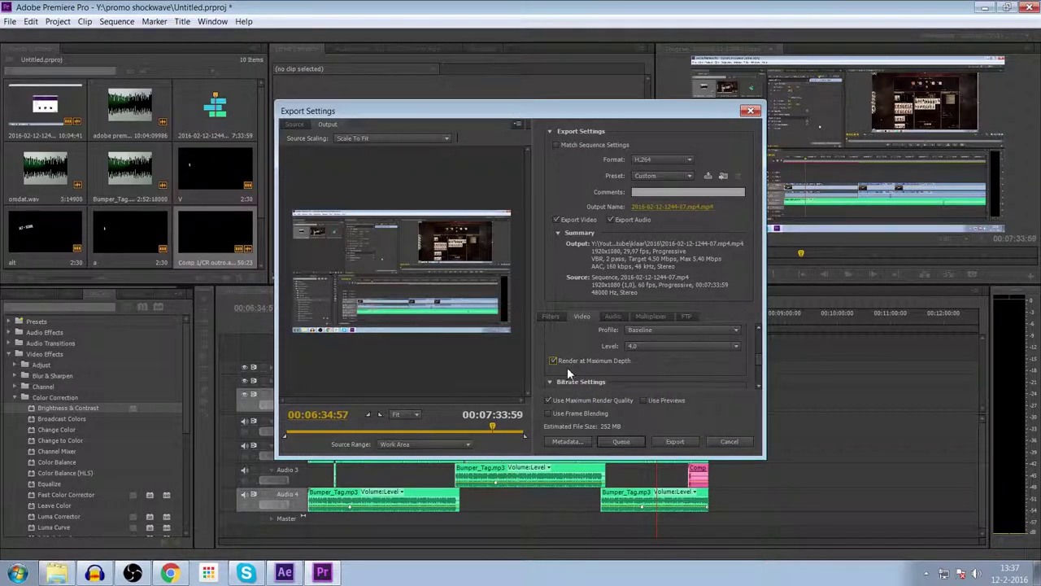
pyautogui.scroll(-2, 567, 367)
pyautogui.scroll(-1, 567, 368)
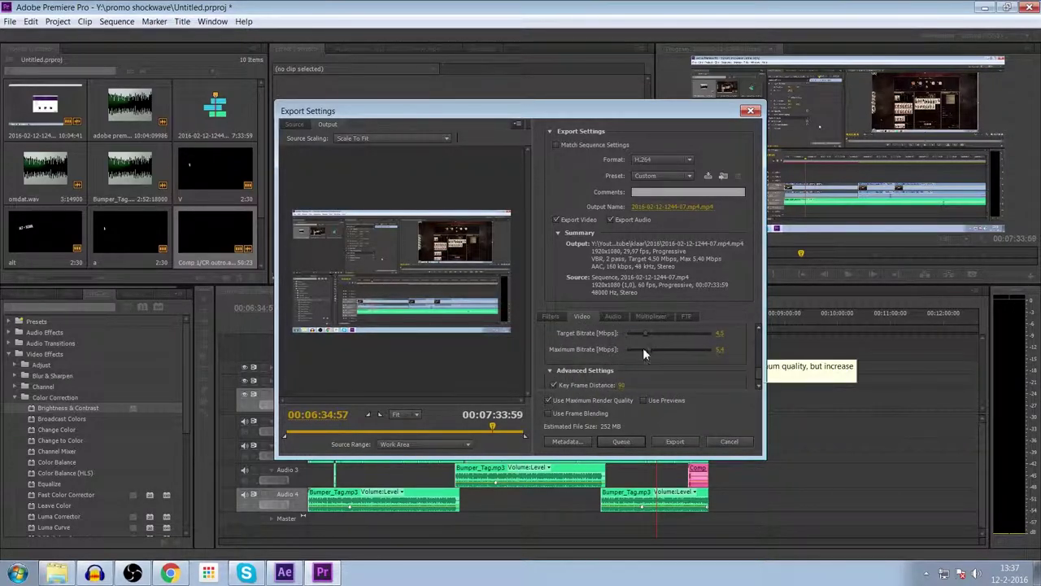
pyautogui.scroll(3, 618, 351)
pyautogui.scroll(-1, 607, 358)
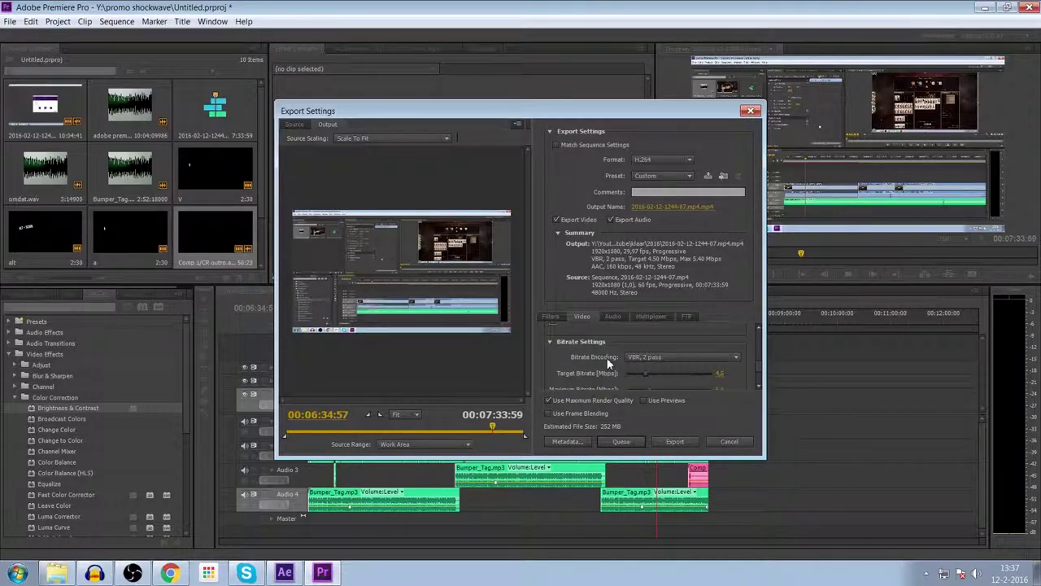
pyautogui.scroll(-1, 634, 366)
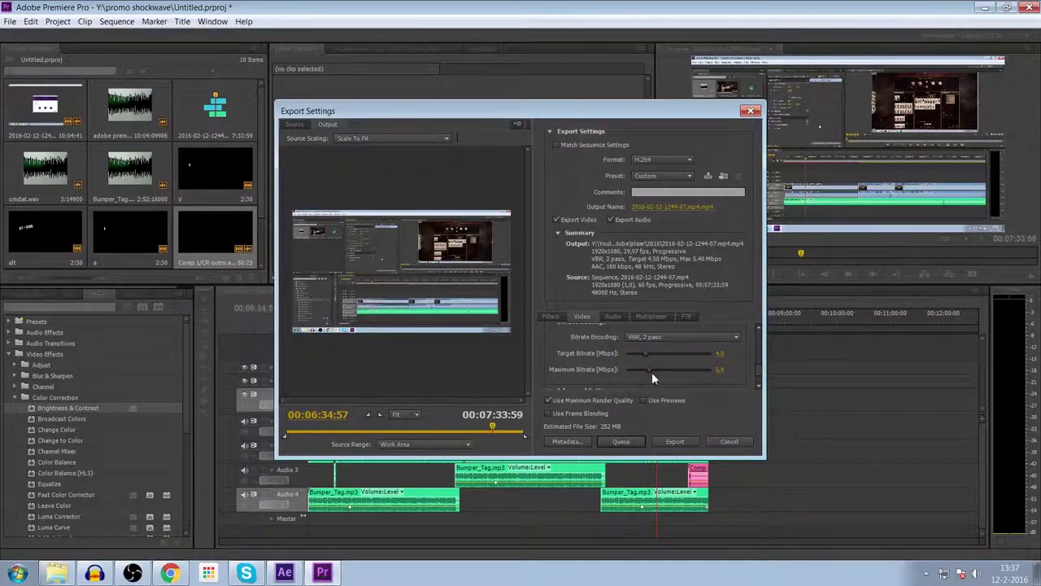
pyautogui.moveTo(650, 370)
pyautogui.mouseDown()
pyautogui.moveTo(681, 370)
pyautogui.moveTo(649, 353)
pyautogui.moveTo(680, 353)
pyautogui.mouseUp()
pyautogui.scroll(-2, 648, 364)
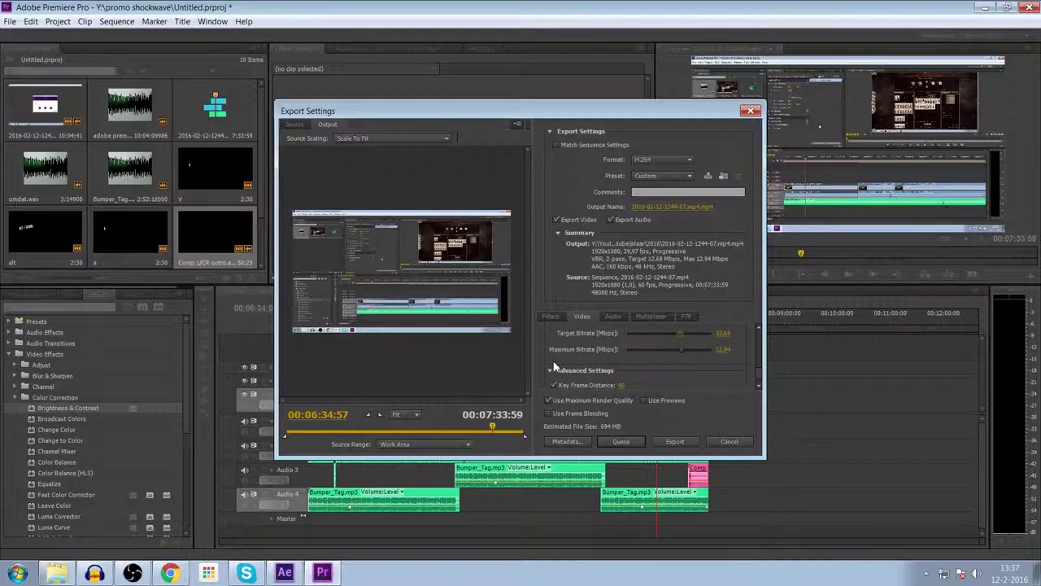
pyautogui.scroll(1, 613, 372)
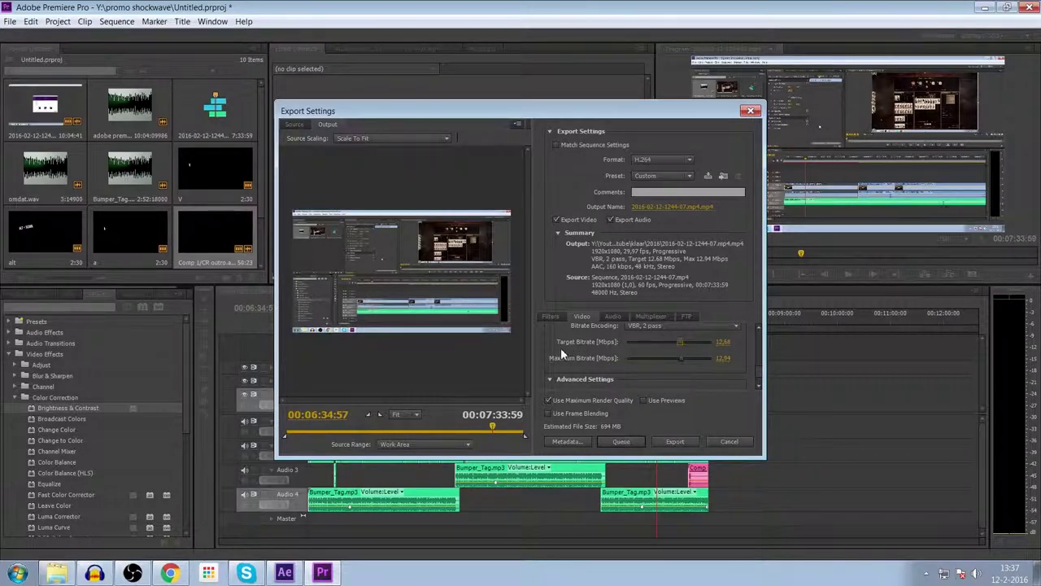
pyautogui.scroll(-1, 559, 346)
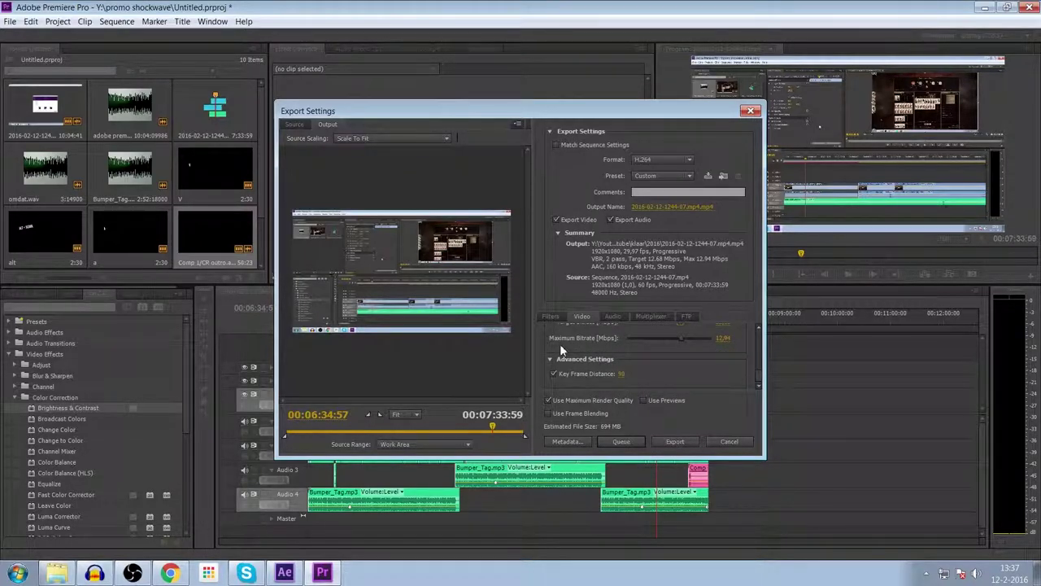
pyautogui.scroll(1, 678, 356)
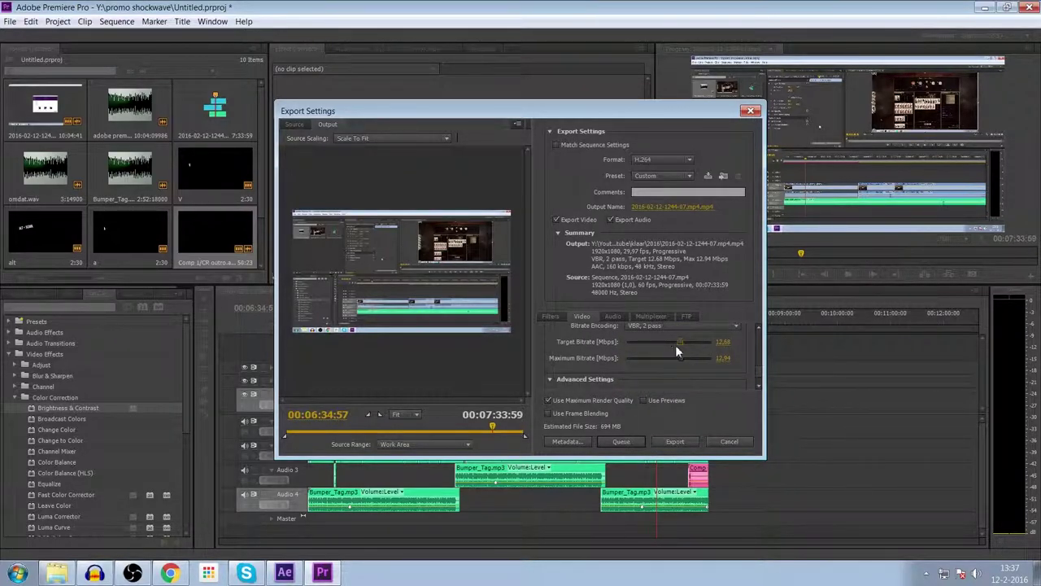
pyautogui.moveTo(675, 345)
pyautogui.mouseDown()
pyautogui.moveTo(697, 344)
pyautogui.moveTo(679, 358)
pyautogui.moveTo(674, 342)
pyautogui.mouseUp()
pyautogui.scroll(-1, 635, 355)
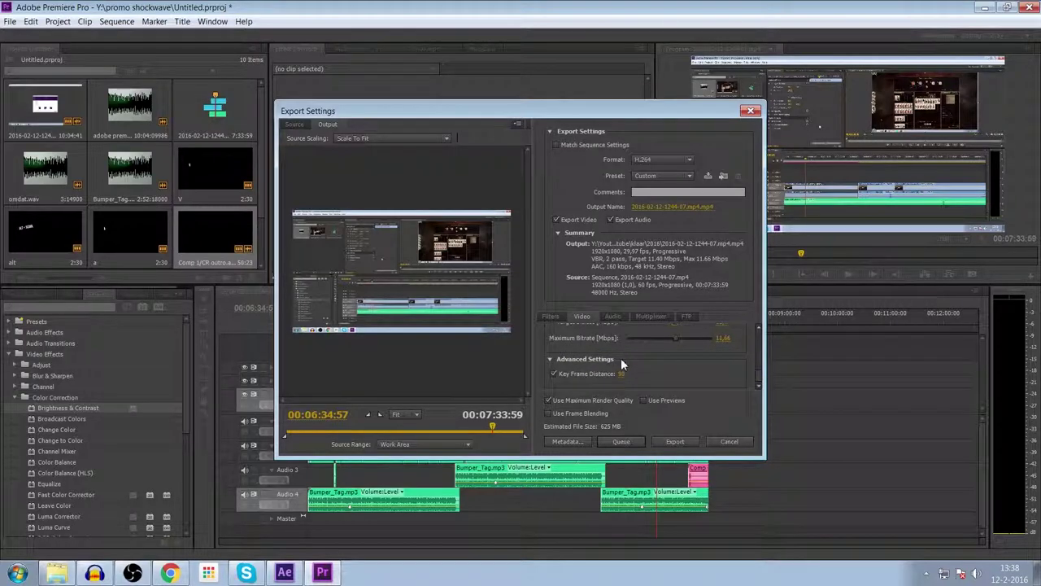